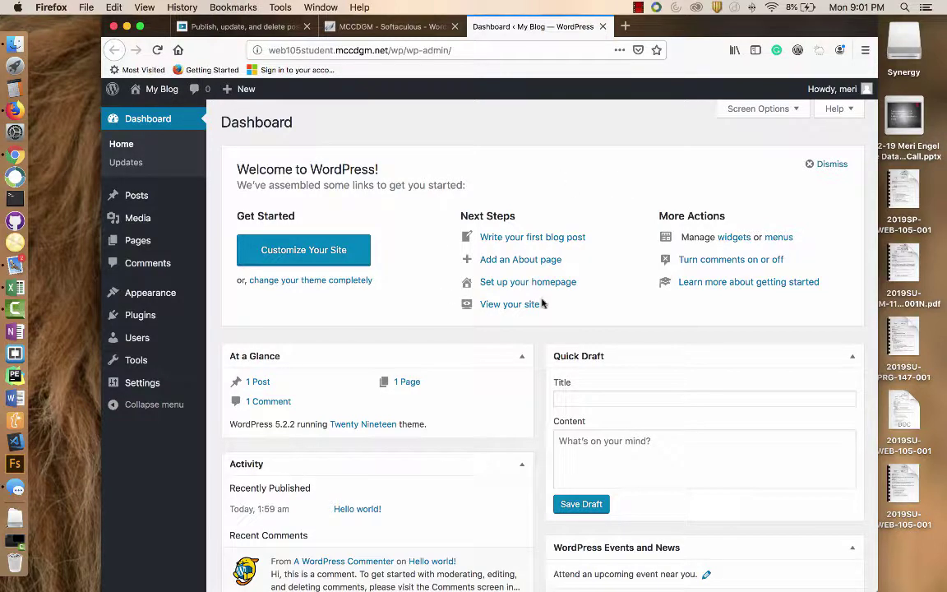
- Trash the Privacy Policy and Sample Page pages, leaving the Pages list empty
{"action": "left_click", "coordinate": [142, 245]}
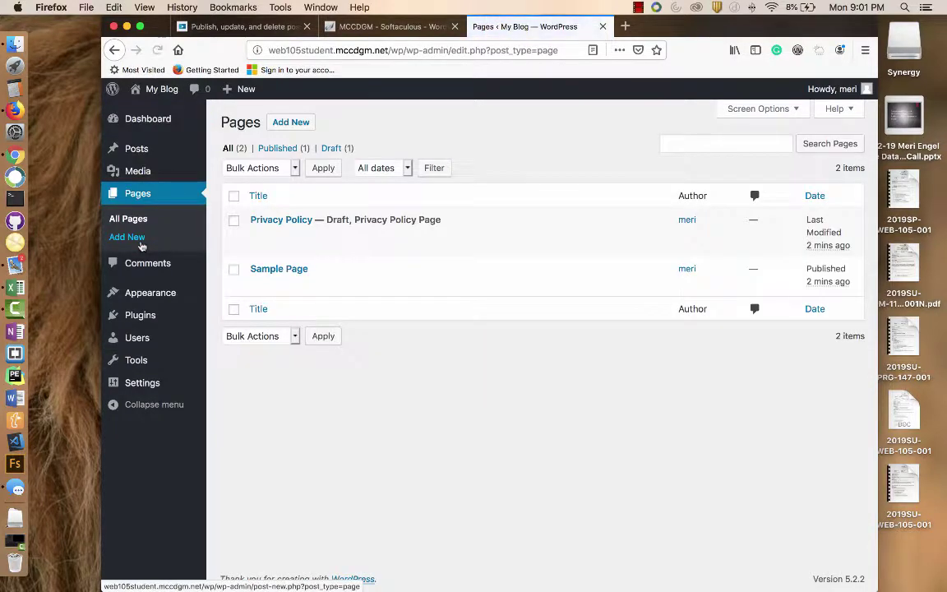
{"action": "left_click", "coordinate": [234, 270]}
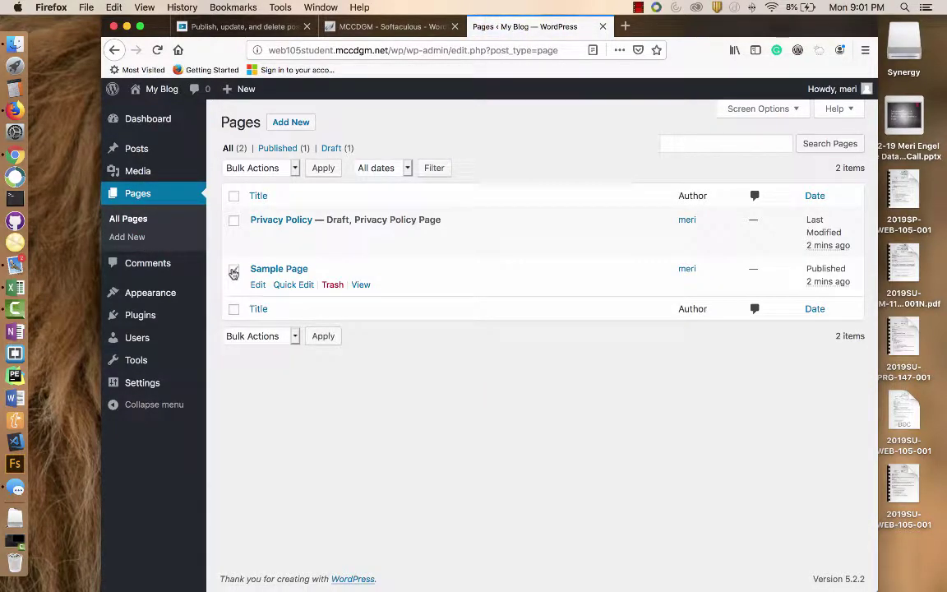
{"action": "left_click", "coordinate": [233, 220]}
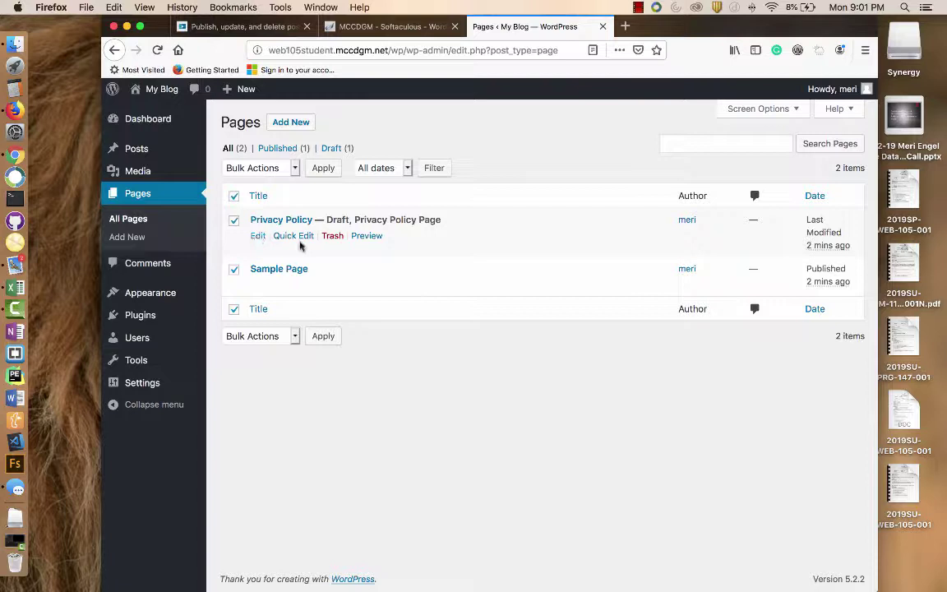
{"action": "left_click", "coordinate": [332, 236]}
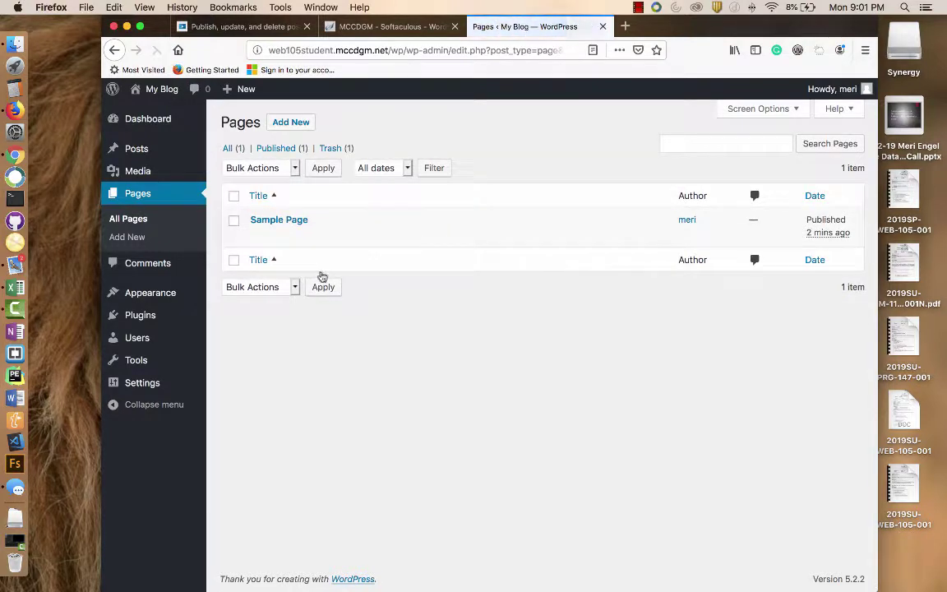
{"action": "left_click", "coordinate": [332, 237]}
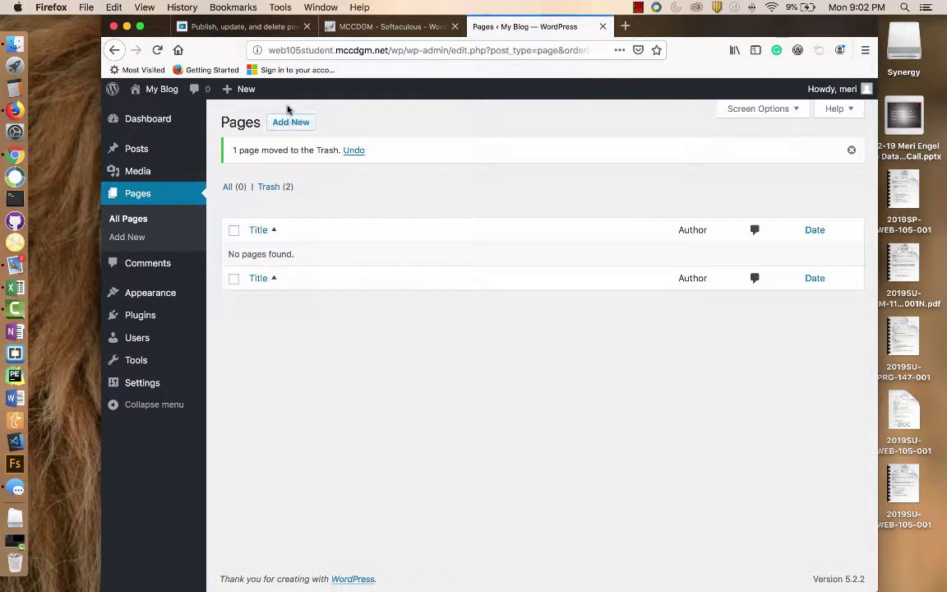
- Create a new page whose first paragraph reads 'This is my first page'
{"action": "left_click", "coordinate": [290, 121]}
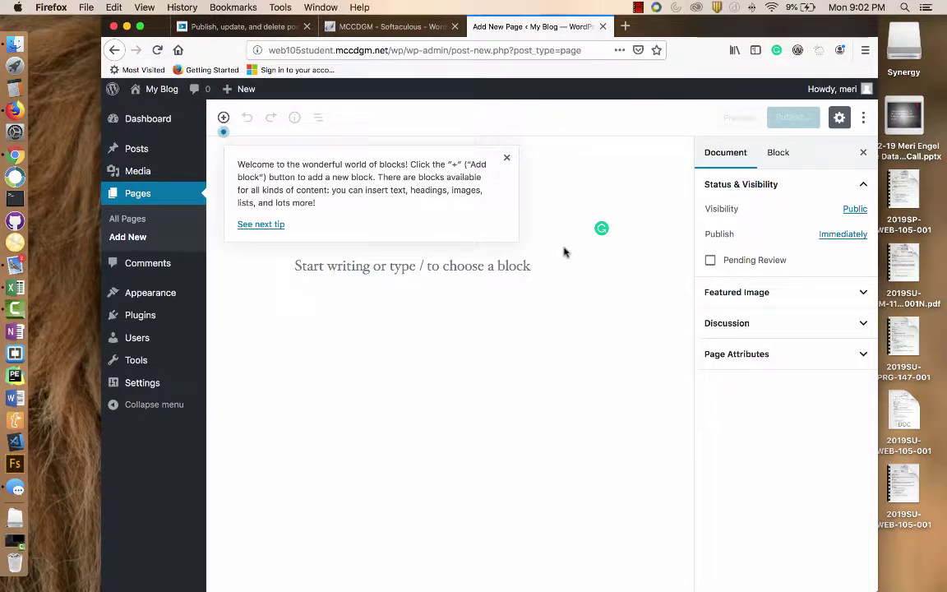
{"action": "left_click", "coordinate": [530, 261]}
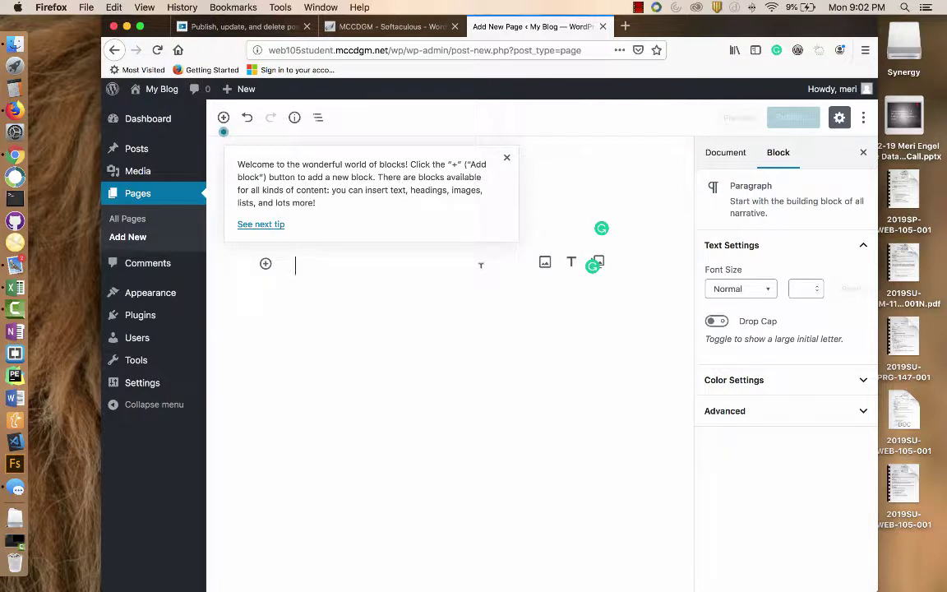
{"action": "type", "text": "THis is"}
{"action": "key", "text": "BackSpace"}
{"action": "key", "text": "BackSpace"}
{"action": "key", "text": "BackSpace"}
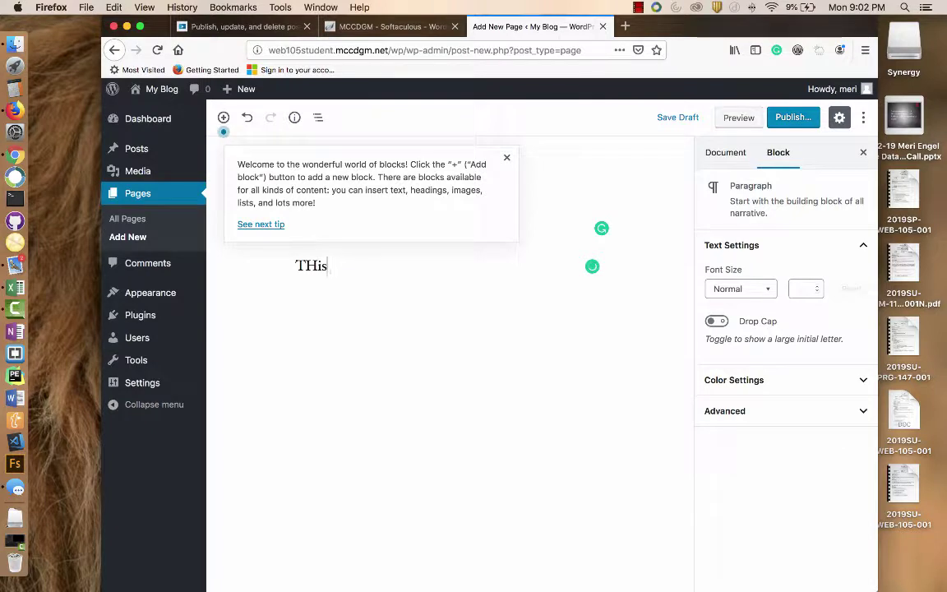
{"action": "key", "text": "BackSpace"}
{"action": "key", "text": "BackSpace"}
{"action": "type", "text": "his is my first page"}
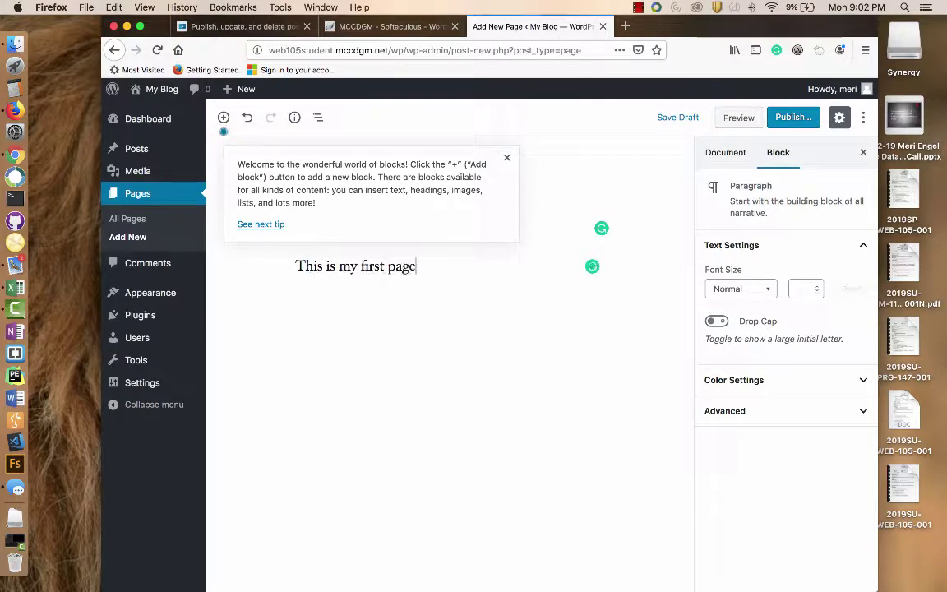
- Dismiss the welcome tips and title the page 'Bouvier Des Flanders'
{"action": "left_click", "coordinate": [506, 157]}
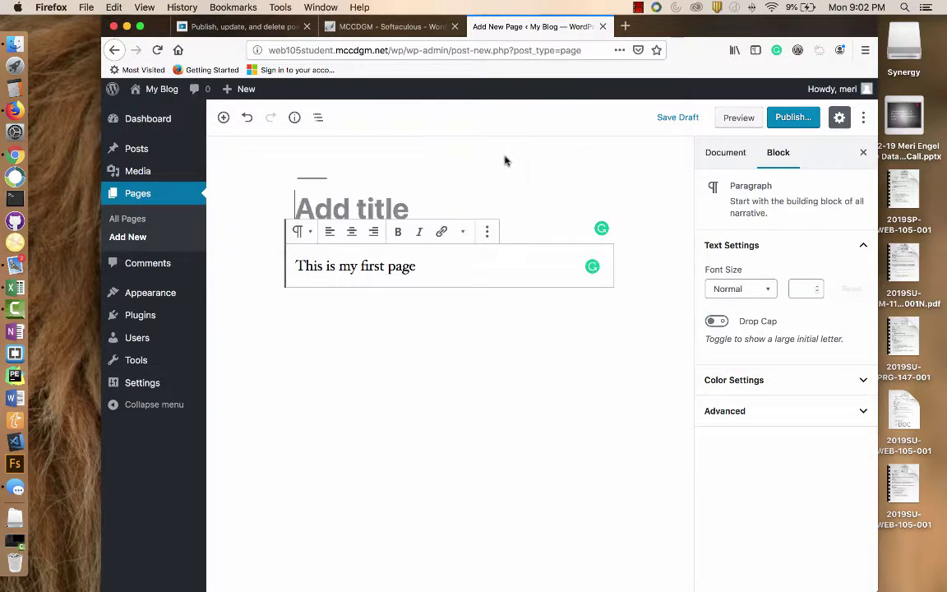
{"action": "left_click", "coordinate": [434, 202]}
{"action": "type", "text": "Bovi"}
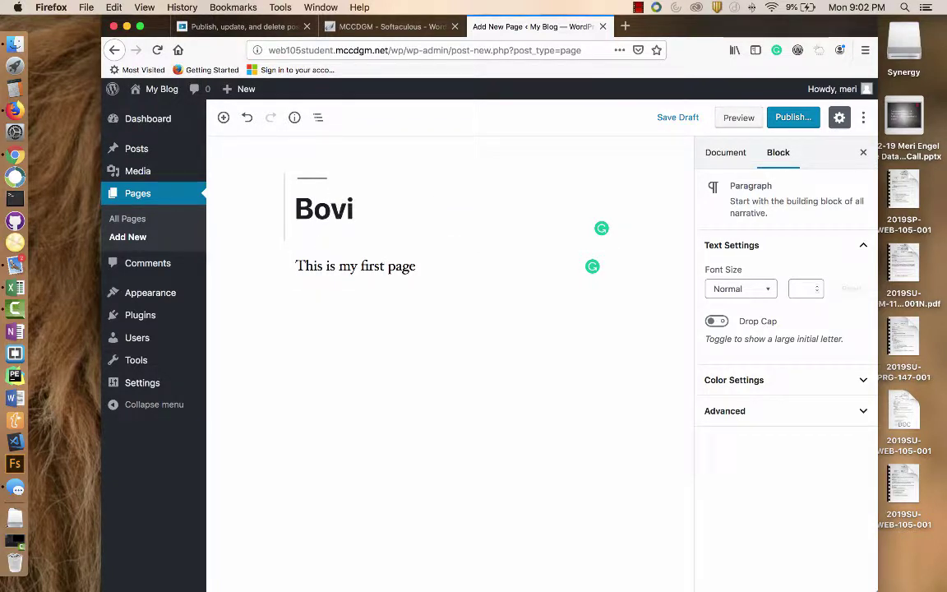
{"action": "key", "text": "BackSpace"}
{"action": "key", "text": "BackSpace"}
{"action": "type", "text": "uvies"}
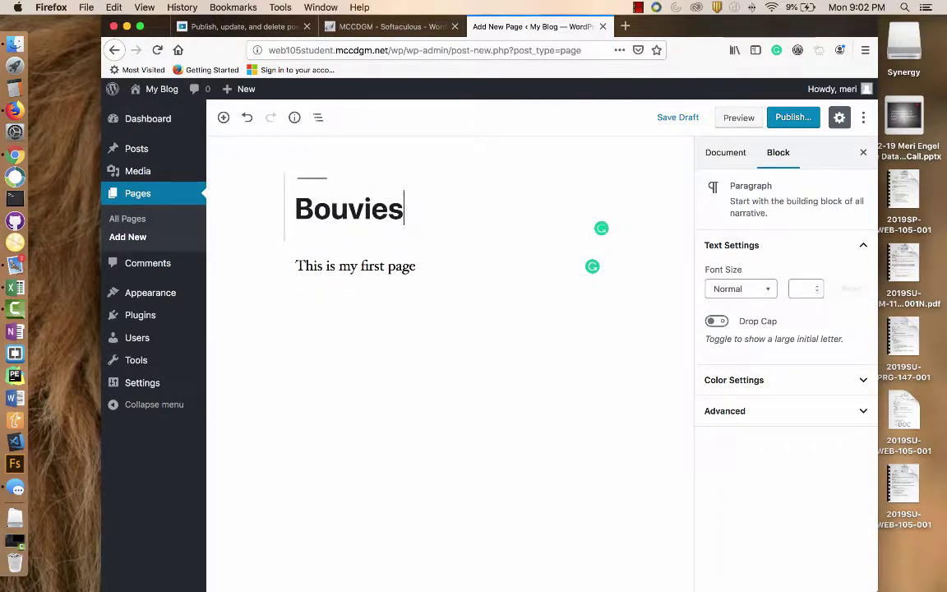
{"action": "key", "text": "BackSpace"}
{"action": "type", "text": "rs"}
{"action": "key", "text": "BackSpace"}
{"action": "type", "text": "Des Flanders"}
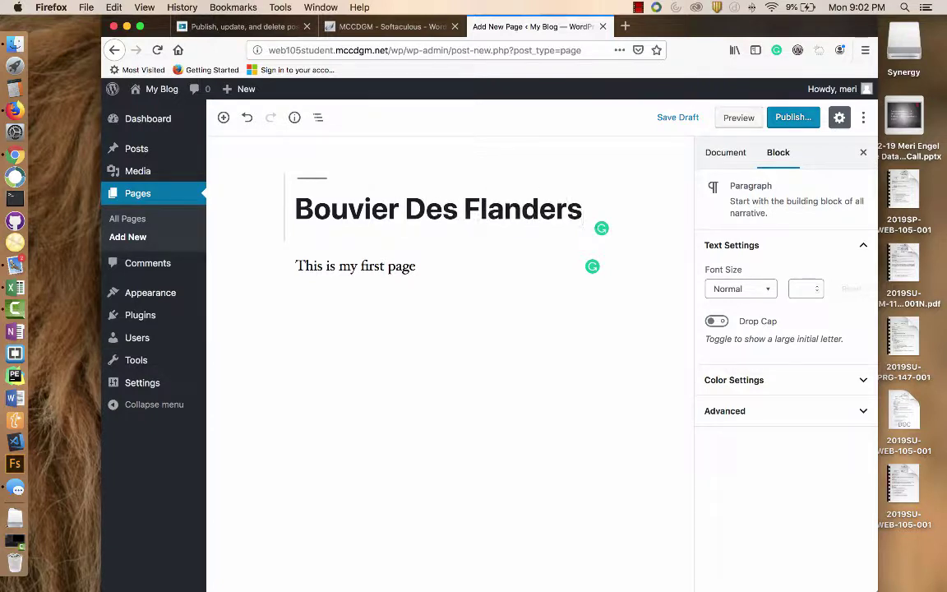
{"action": "key", "text": "Tab"}
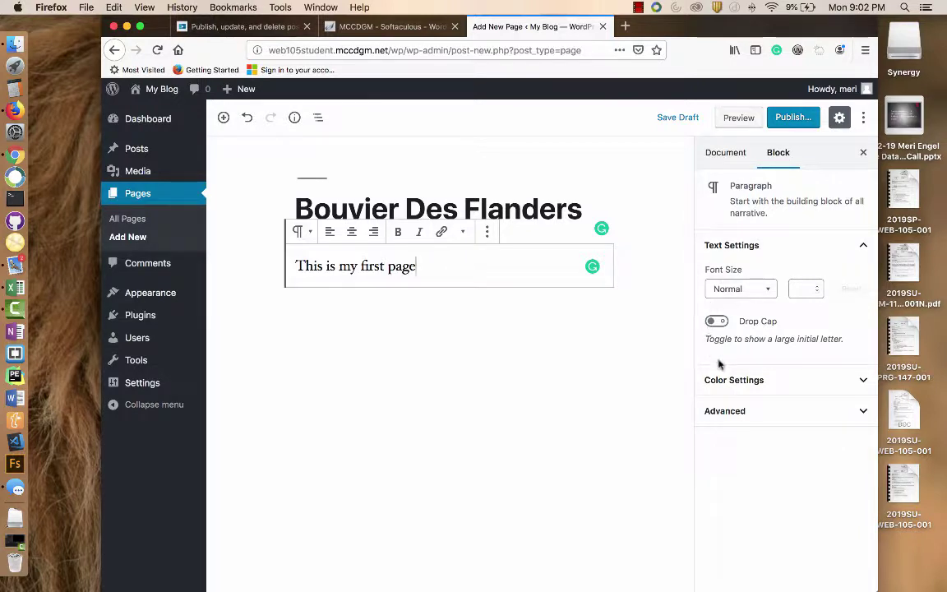
{"action": "left_click", "coordinate": [740, 161]}
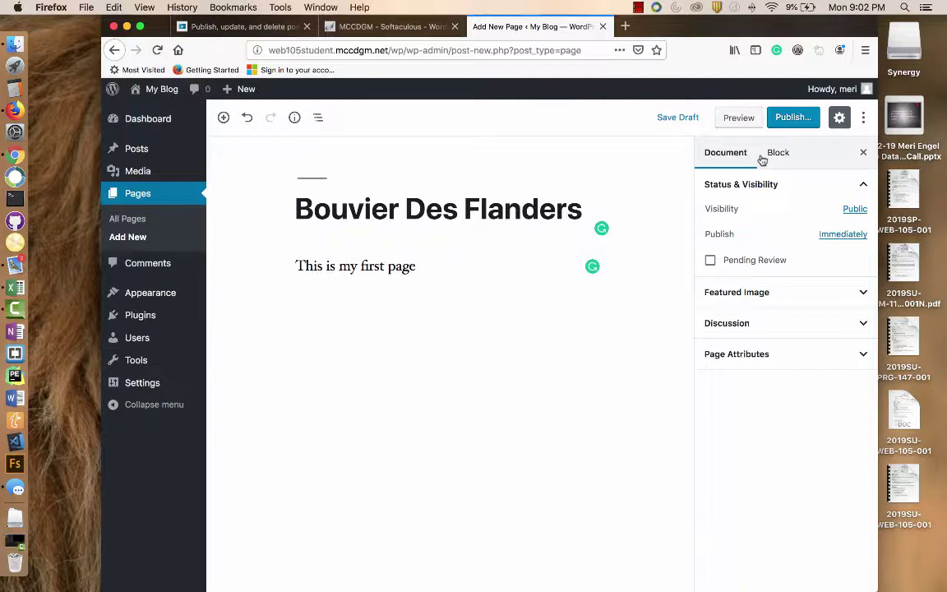
{"action": "left_click", "coordinate": [765, 160]}
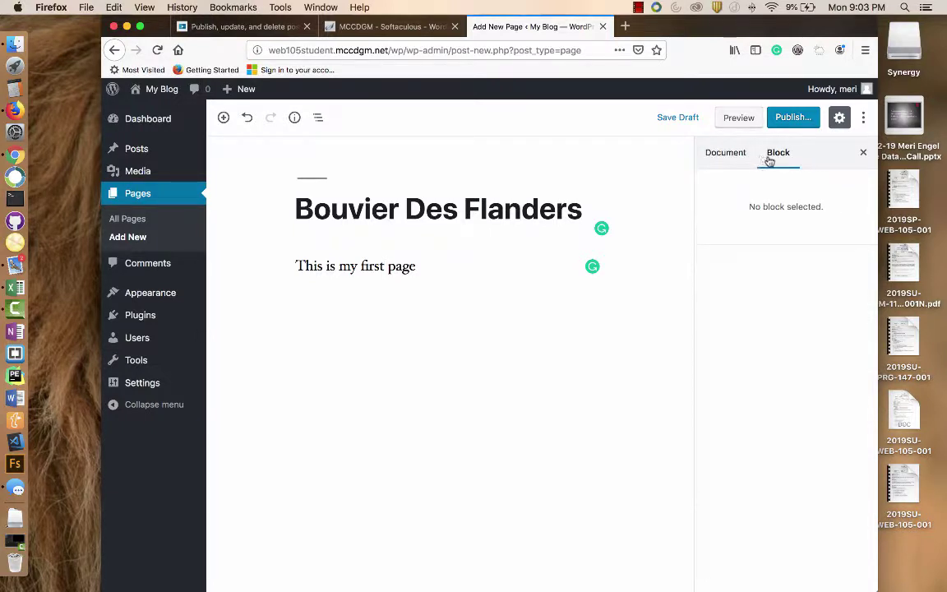
{"action": "left_click", "coordinate": [439, 323]}
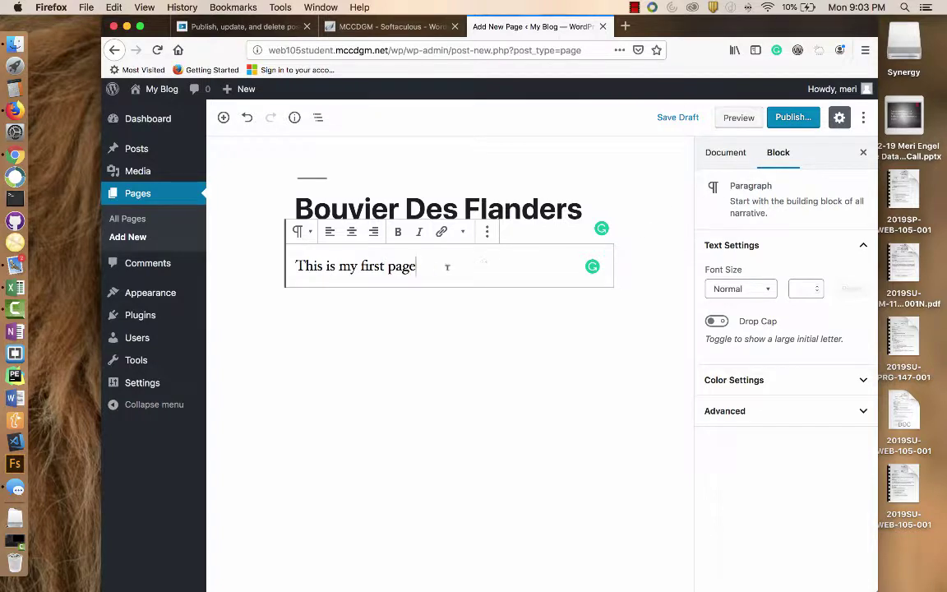
- Insert an image block and upload meri.jpg from Documents below the paragraph
{"action": "left_click", "coordinate": [223, 119]}
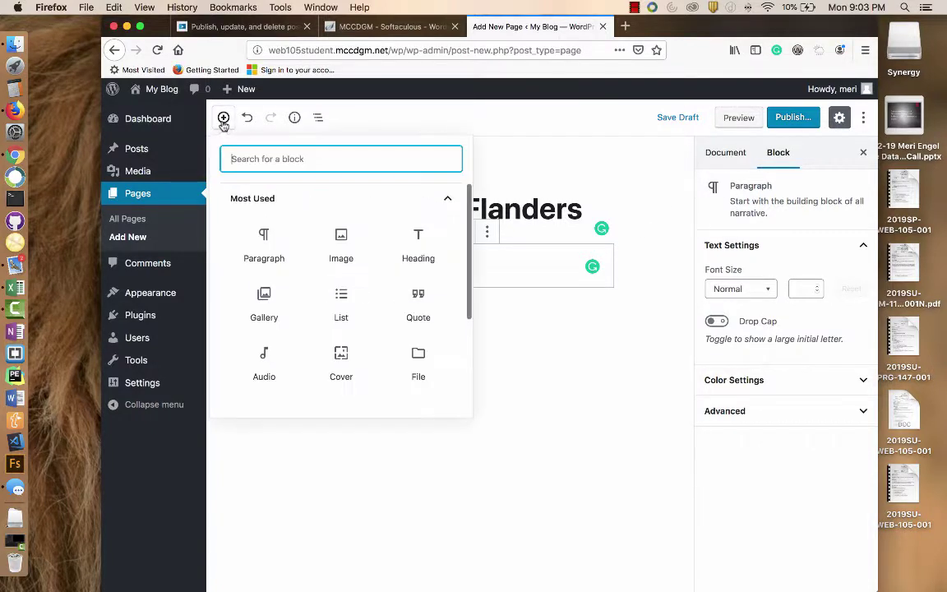
{"action": "left_click", "coordinate": [342, 245]}
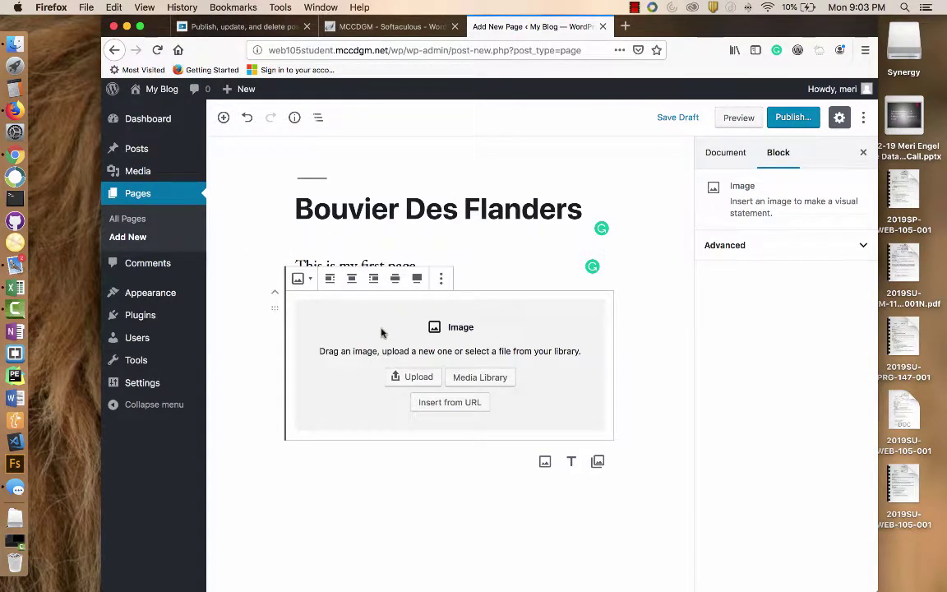
{"action": "left_click", "coordinate": [400, 375]}
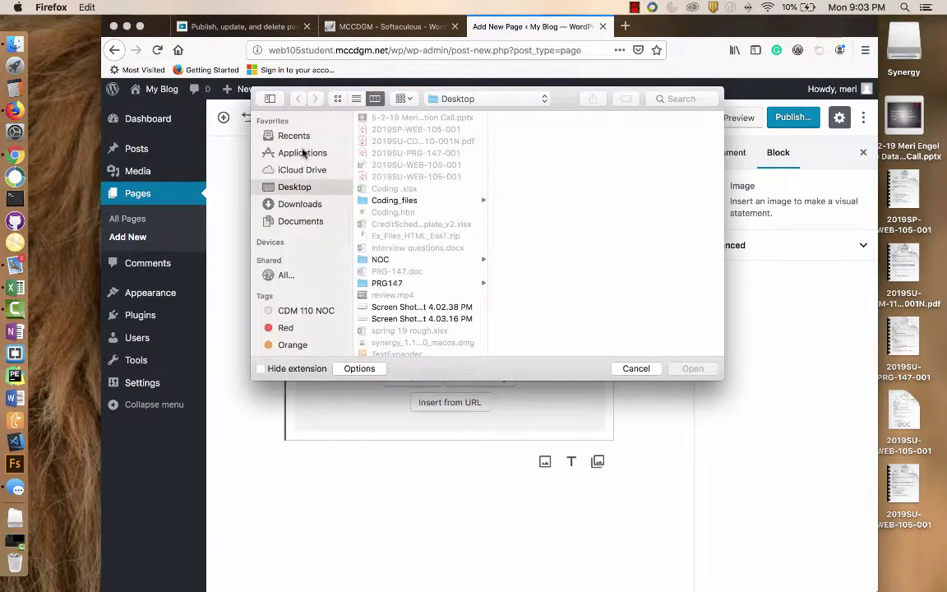
{"action": "left_click", "coordinate": [304, 223]}
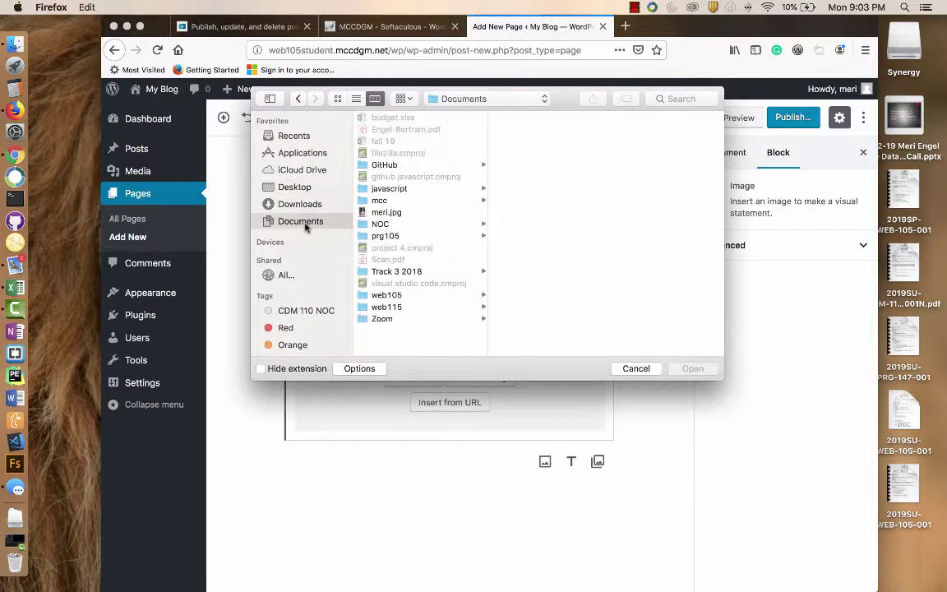
{"action": "left_click", "coordinate": [386, 214]}
{"action": "left_click", "coordinate": [705, 371]}
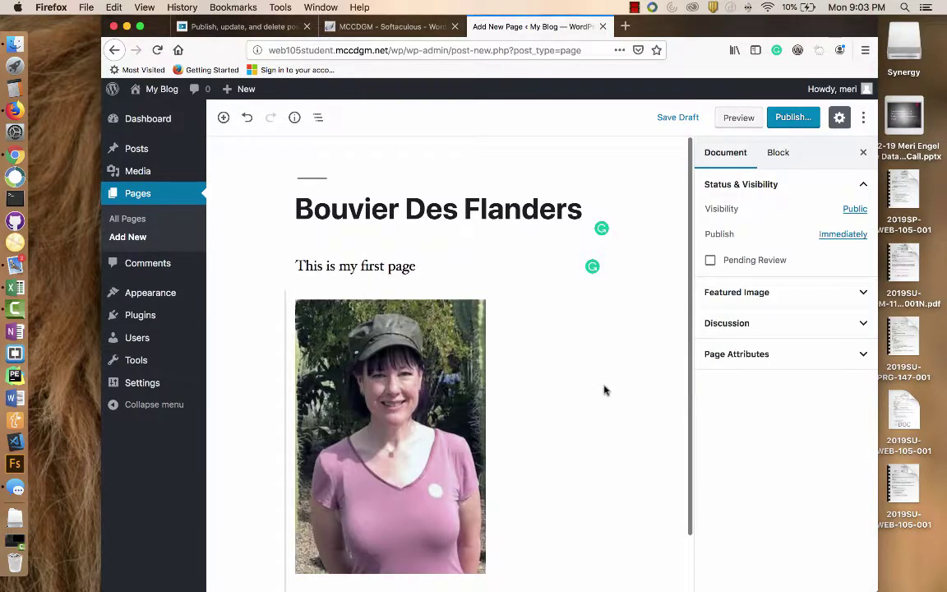
{"action": "left_click", "coordinate": [530, 403]}
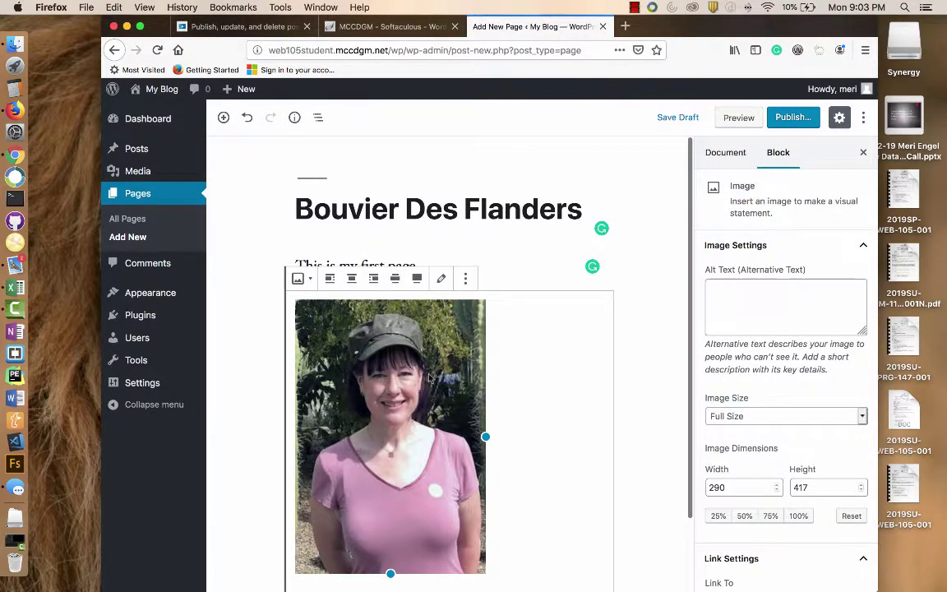
{"action": "scroll", "coordinate": [563, 385], "scroll_direction": "down", "scroll_amount": 2}
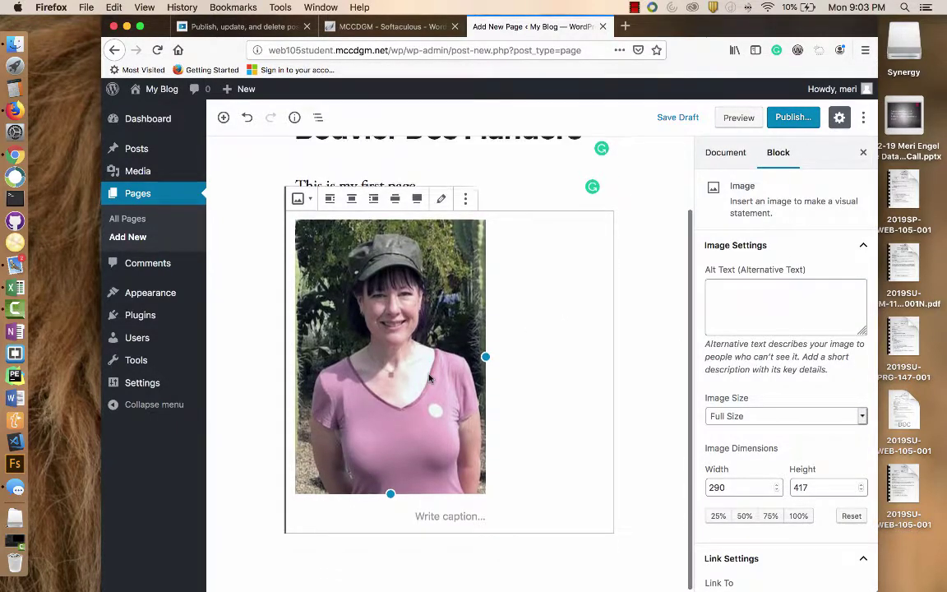
- Add a paragraph under the photo: 'This picture was taken in Arizona when I was visiting my son'
{"action": "left_click", "coordinate": [223, 117]}
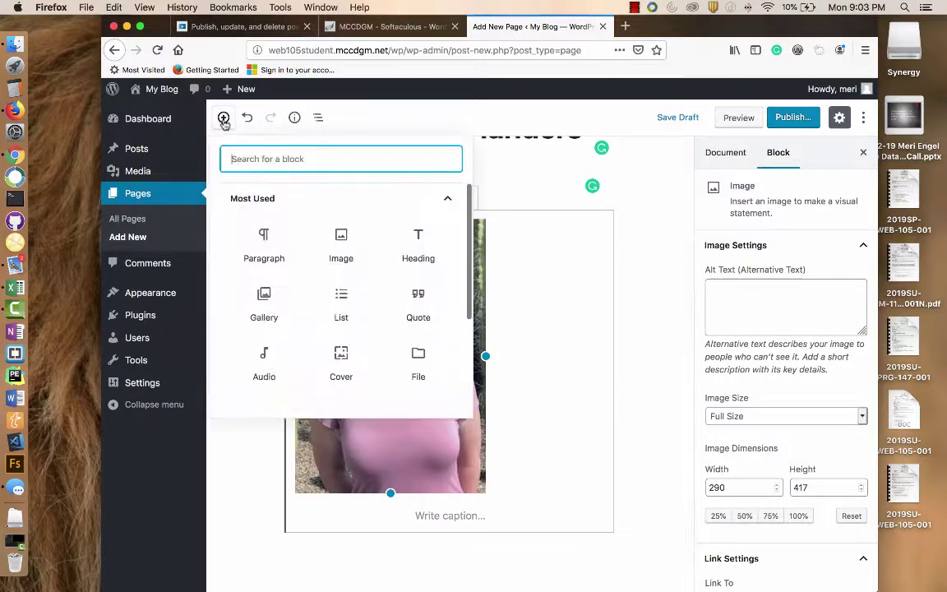
{"action": "left_click", "coordinate": [283, 245]}
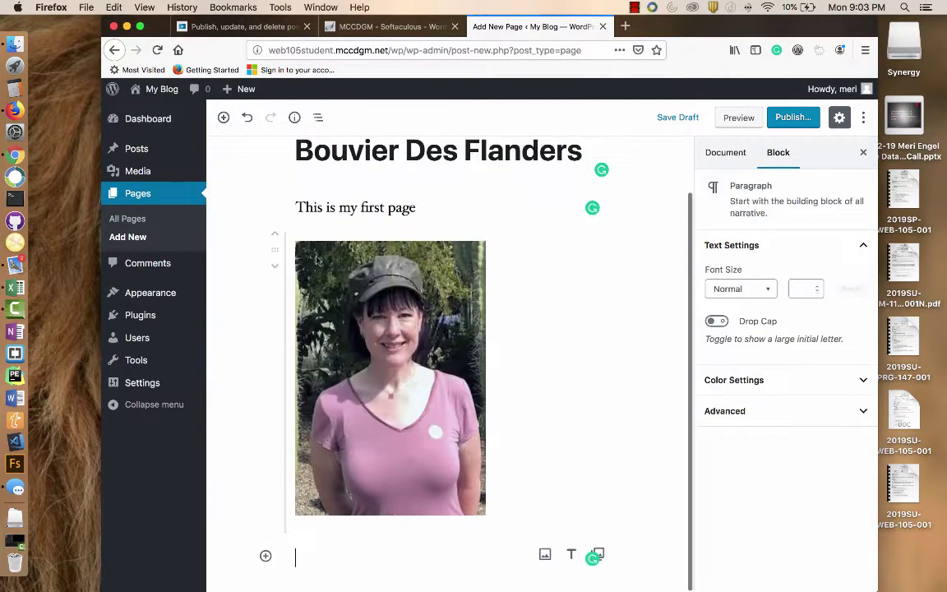
{"action": "left_click", "coordinate": [499, 304]}
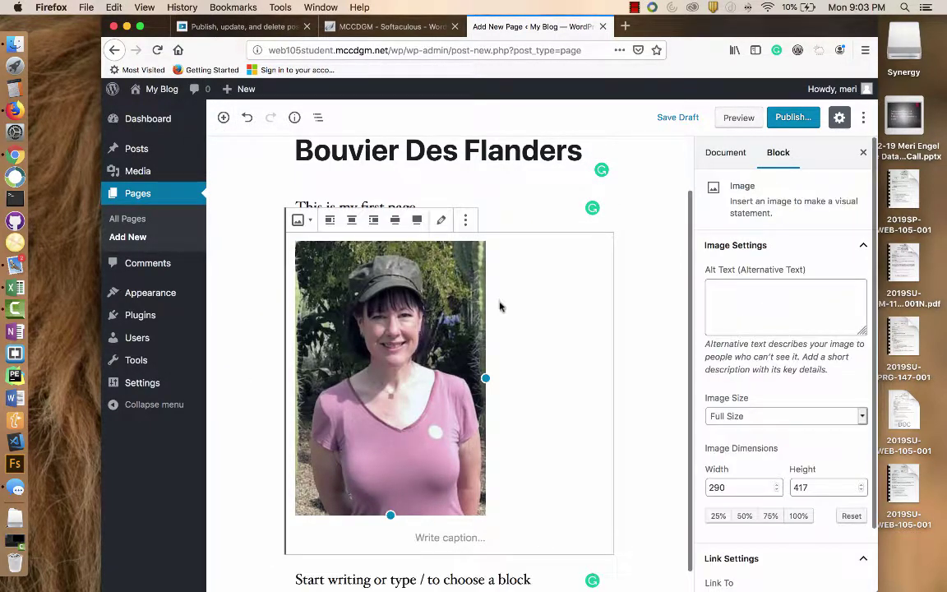
{"action": "left_click", "coordinate": [398, 573]}
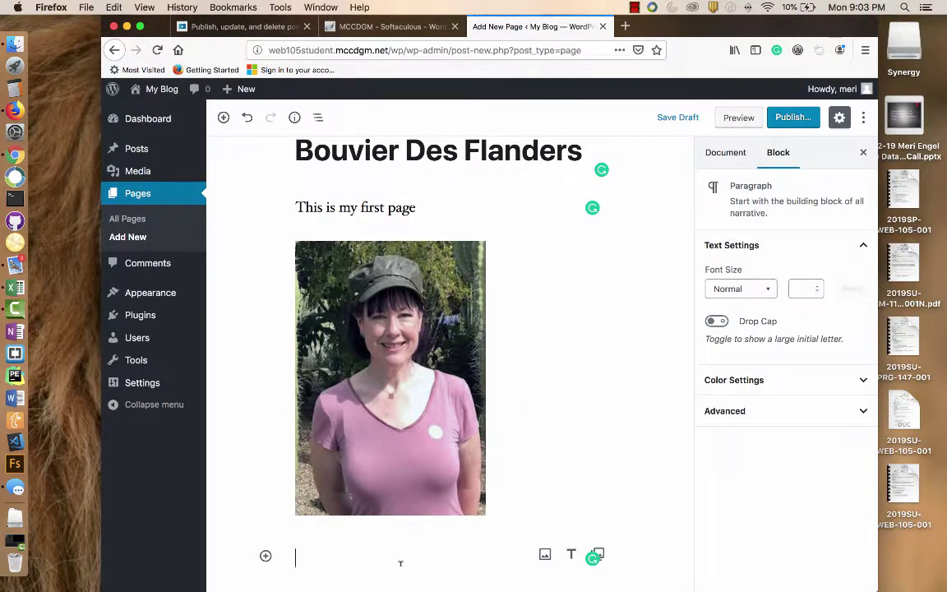
{"action": "type", "text": "THis"}
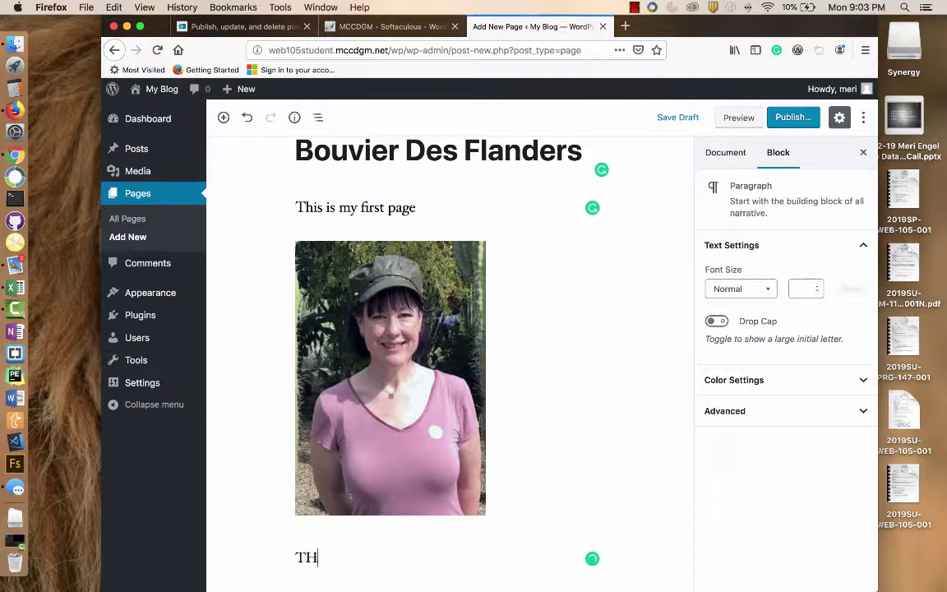
{"action": "key", "text": "BackSpace"}
{"action": "type", "text": "his picture was taken in"}
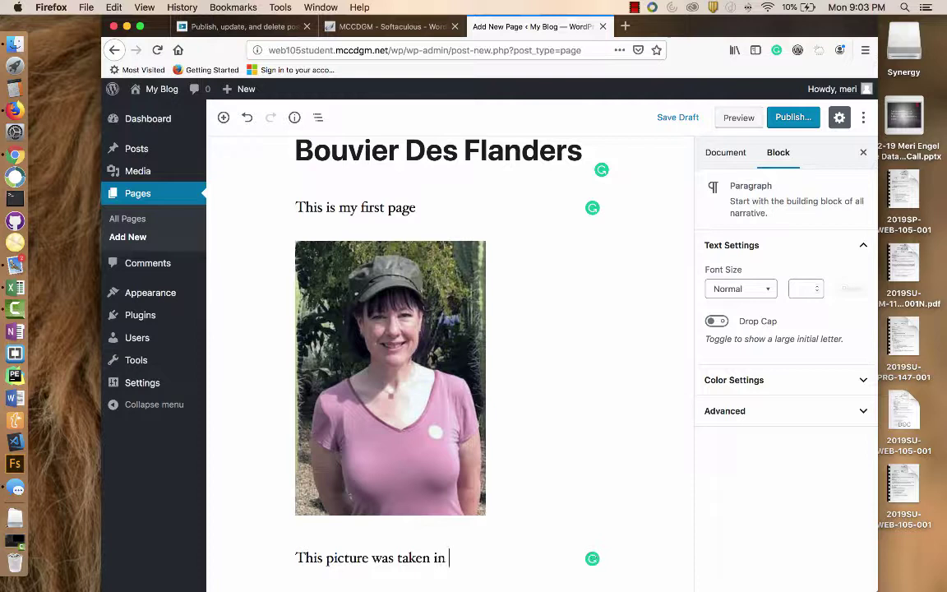
{"action": "type", "text": " Arizona when "}
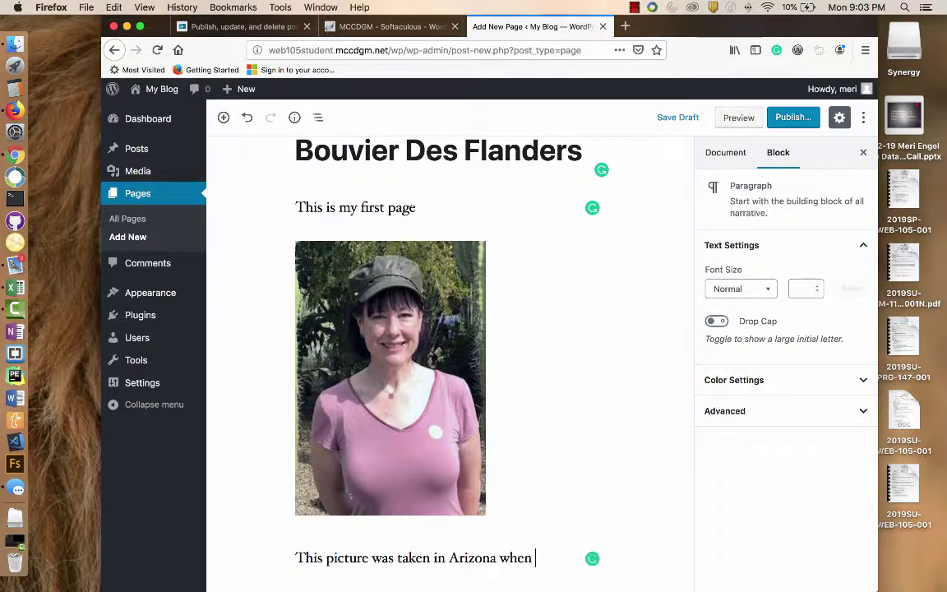
{"action": "type", "text": "I was visiti"}
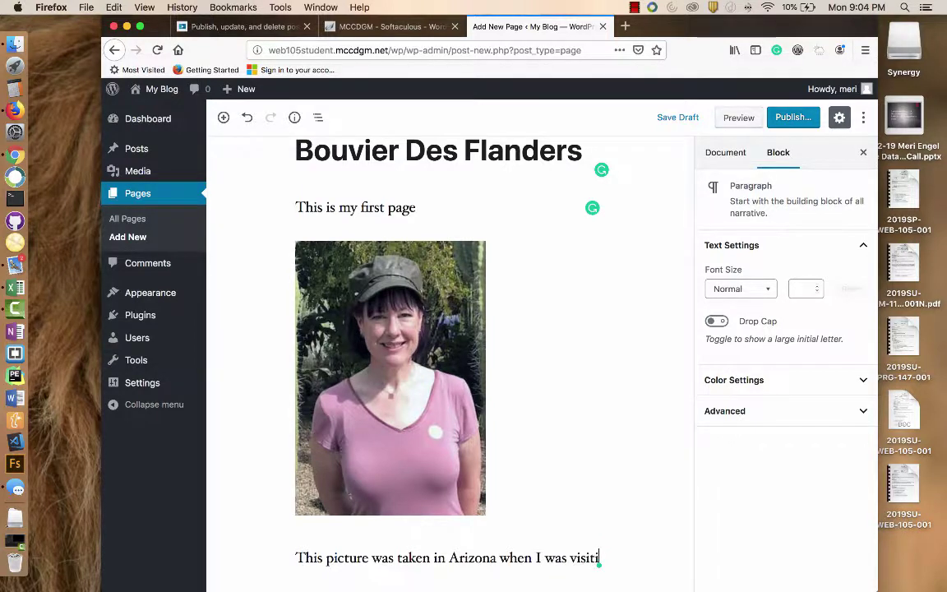
{"action": "type", "text": "ng my son."}
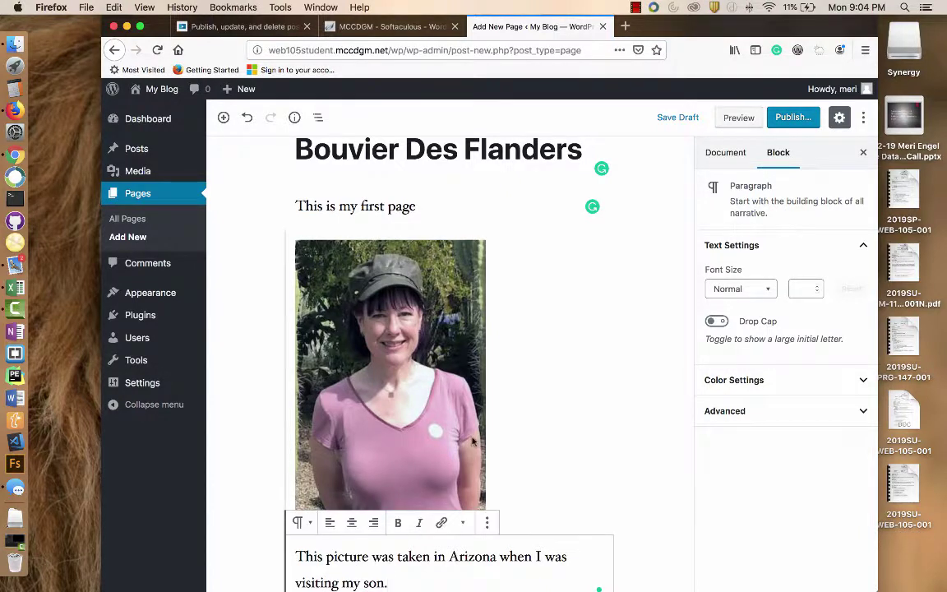
{"action": "scroll", "coordinate": [494, 329], "scroll_direction": "up", "scroll_amount": 2}
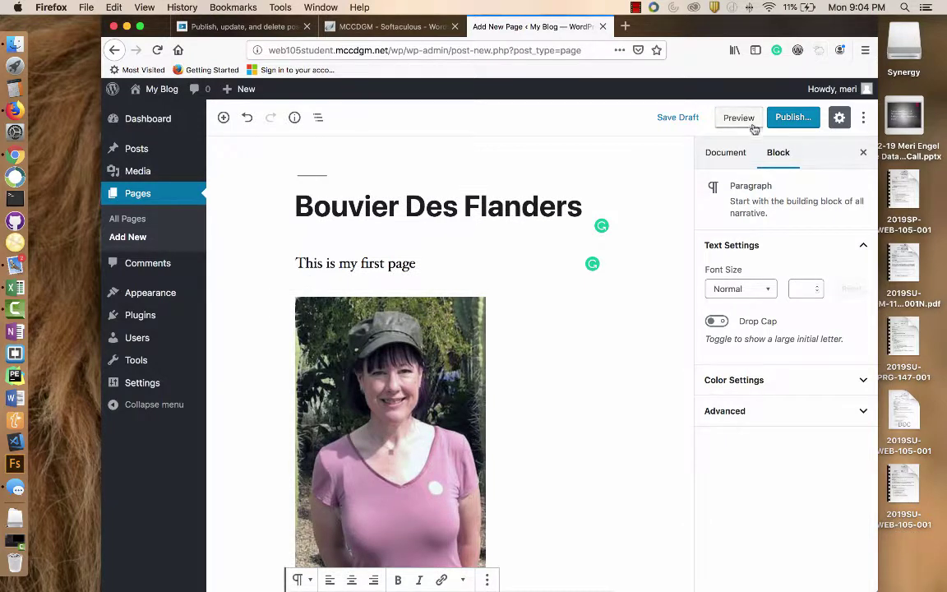
- Publish the Bouvier Des Flanders page and view it live
{"action": "left_click", "coordinate": [793, 117]}
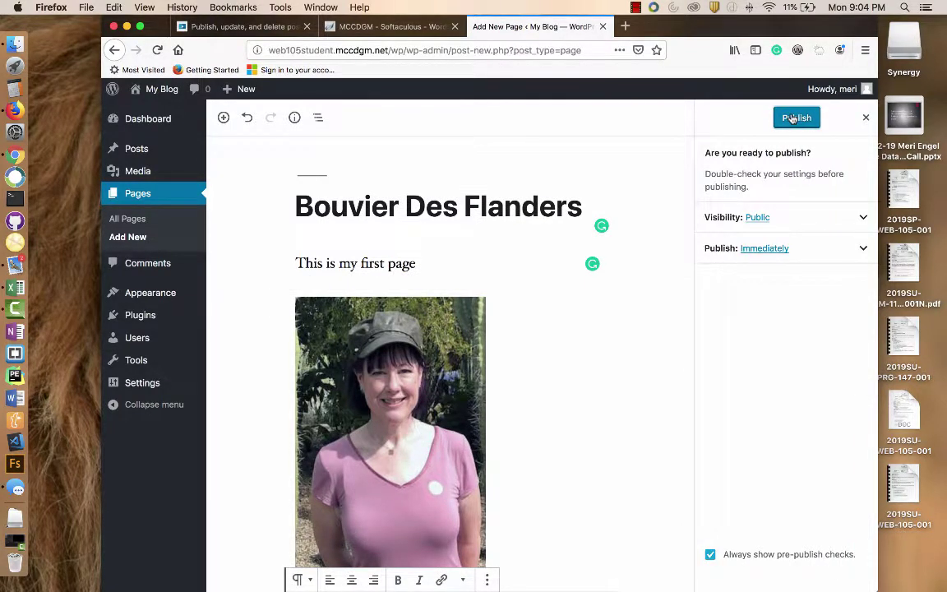
{"action": "left_click", "coordinate": [792, 118]}
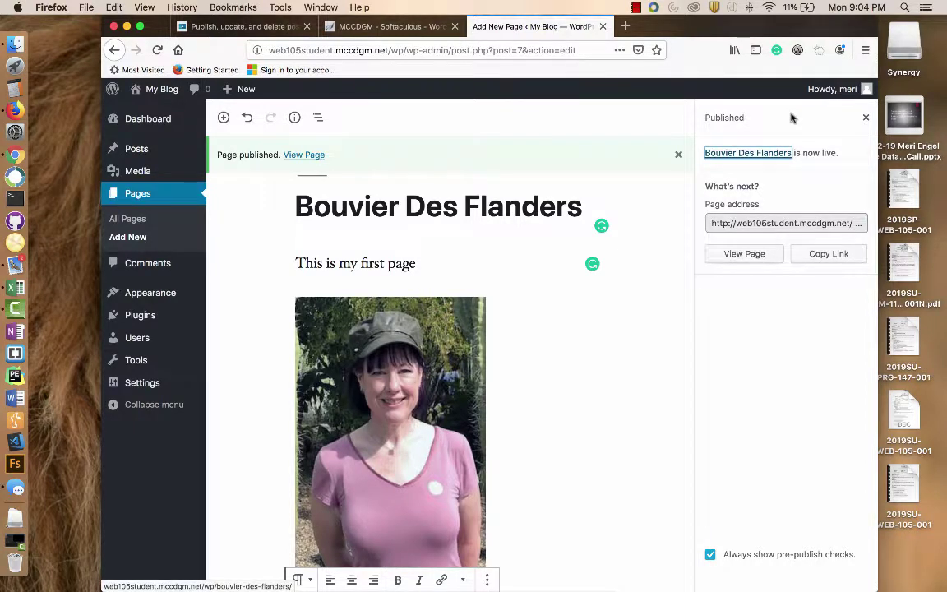
{"action": "left_click", "coordinate": [314, 155]}
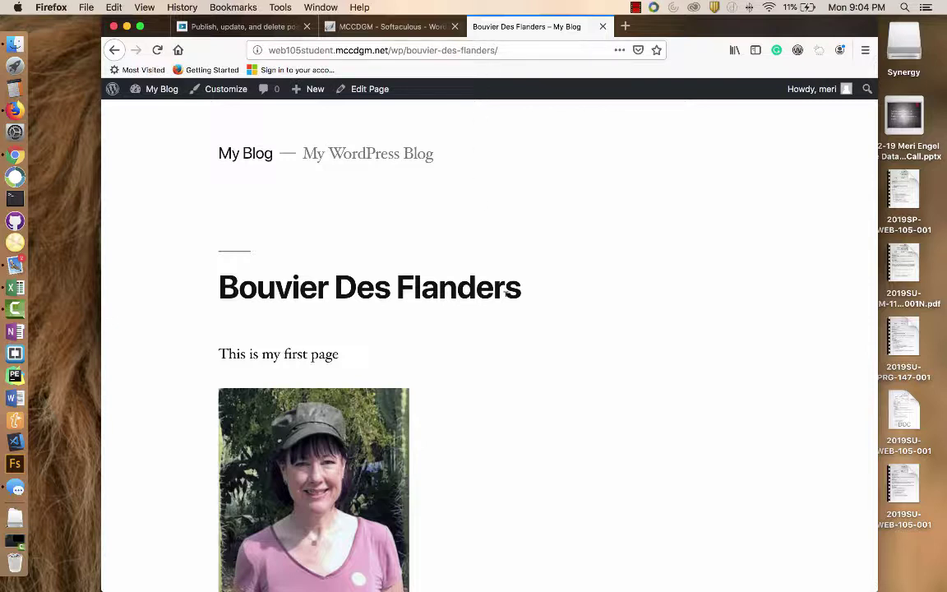
- Browse the My Blog home page with its Hello world! post, then return to the Dashboard
{"action": "left_click", "coordinate": [250, 154]}
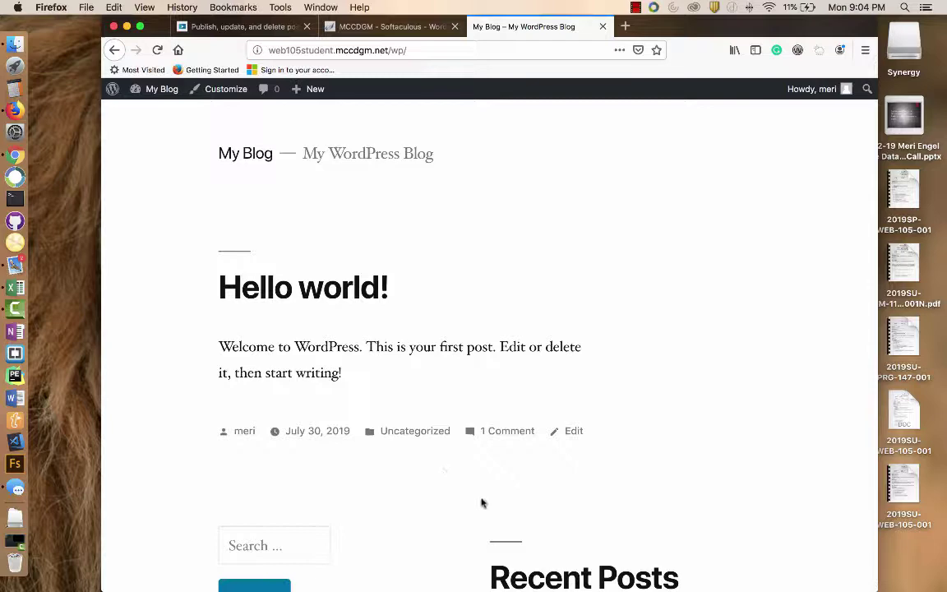
{"action": "scroll", "coordinate": [482, 500], "scroll_direction": "down", "scroll_amount": 3}
{"action": "scroll", "coordinate": [481, 500], "scroll_direction": "down", "scroll_amount": 6}
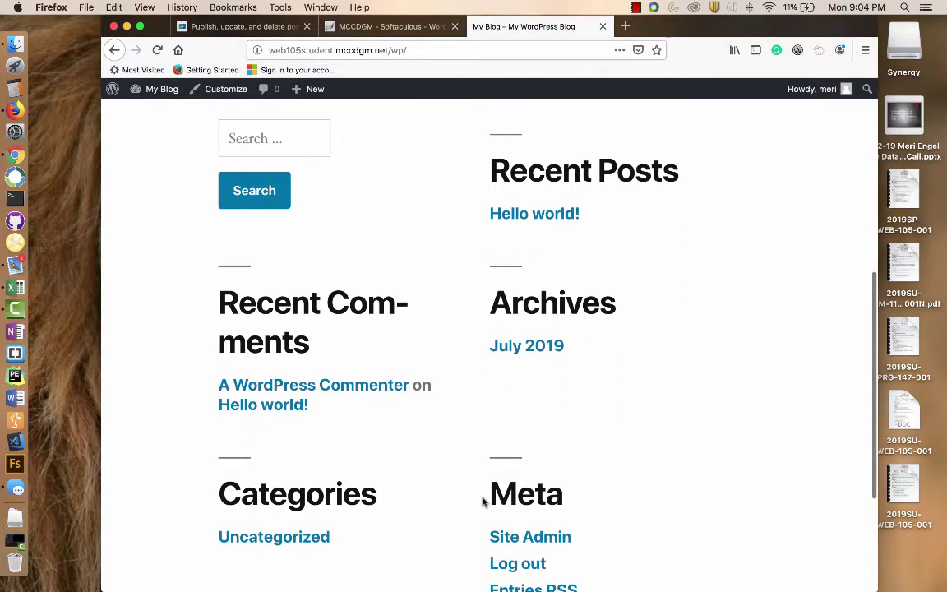
{"action": "scroll", "coordinate": [484, 502], "scroll_direction": "up", "scroll_amount": 10}
{"action": "mouse_move", "coordinate": [159, 88]}
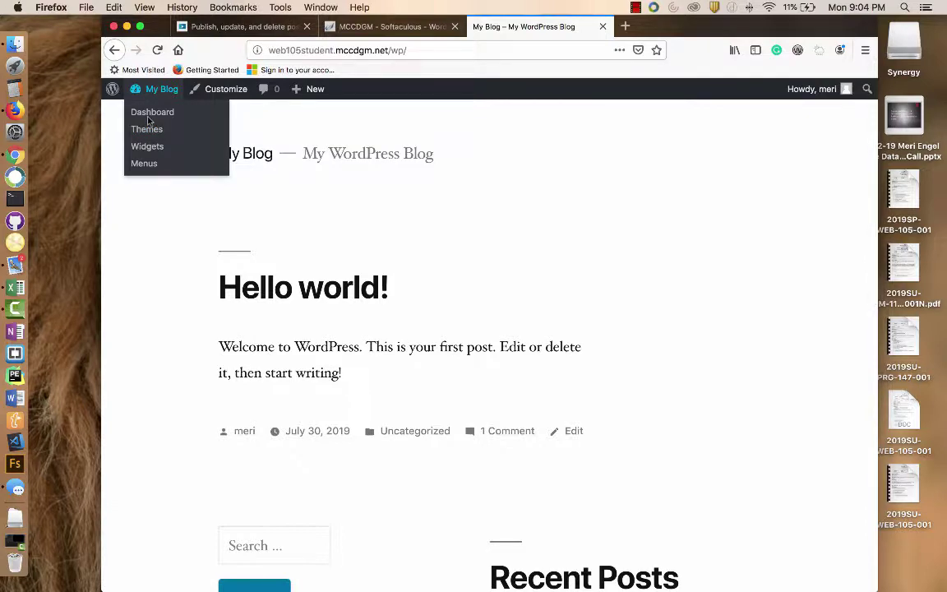
{"action": "left_click", "coordinate": [156, 112]}
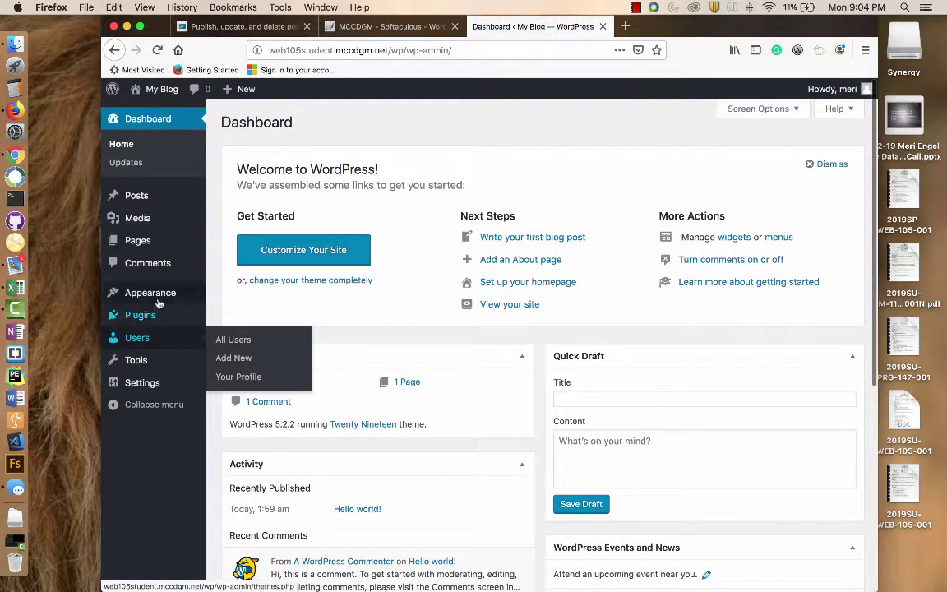
{"action": "mouse_move", "coordinate": [159, 303]}
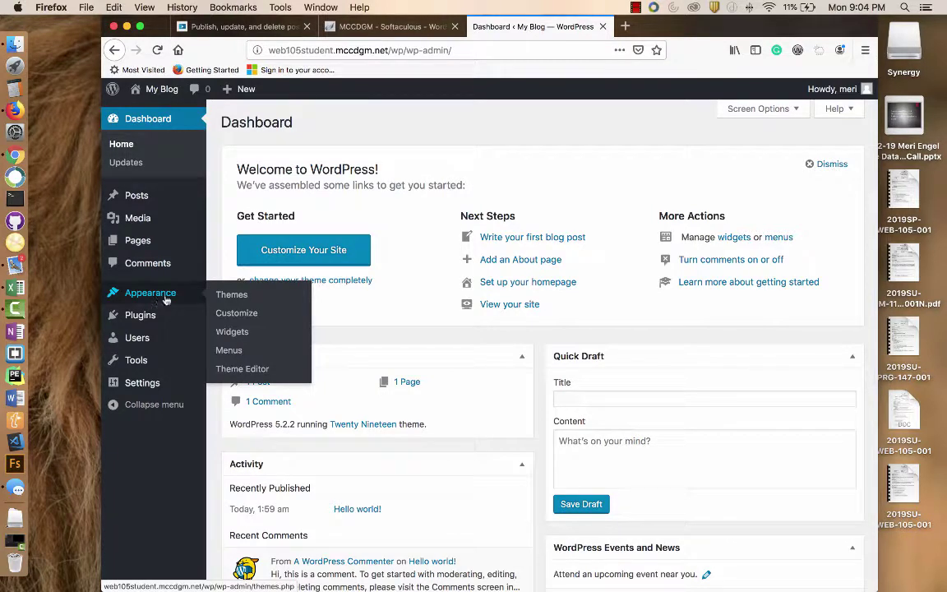
- Create and save a menu named 'main' containing the Bouvier Des Flanders page
{"action": "left_click", "coordinate": [230, 352]}
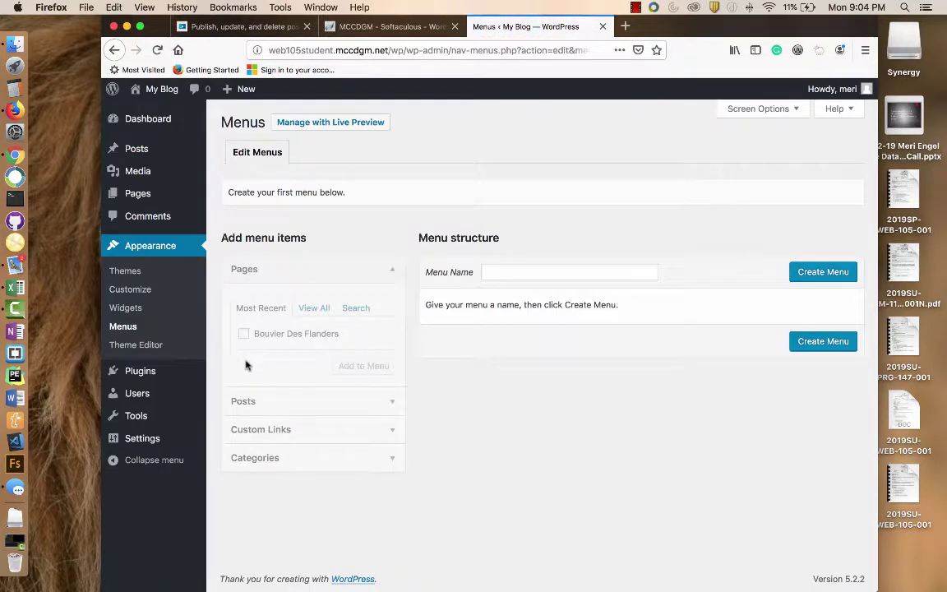
{"action": "left_click", "coordinate": [280, 334]}
{"action": "left_click", "coordinate": [517, 268]}
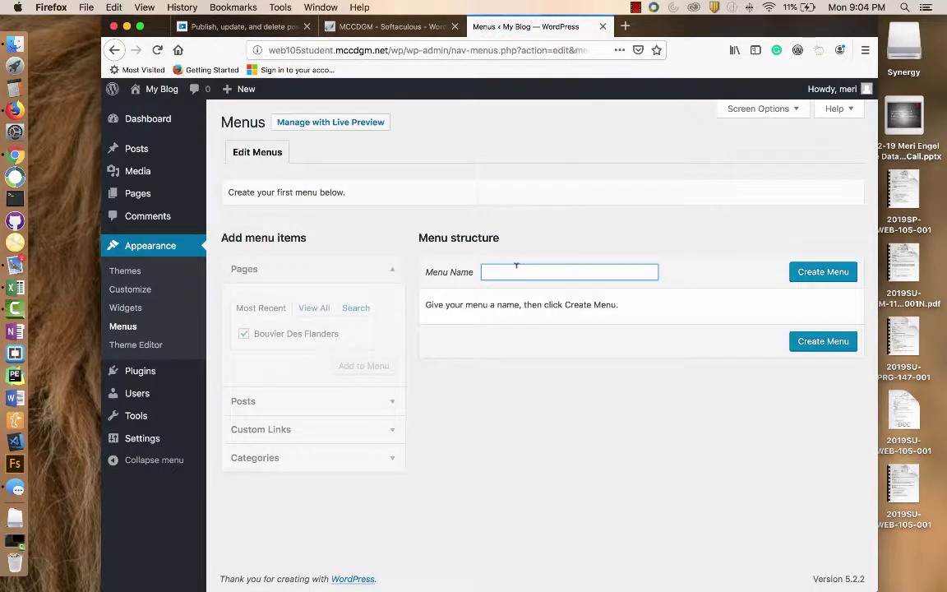
{"action": "left_click", "coordinate": [837, 272]}
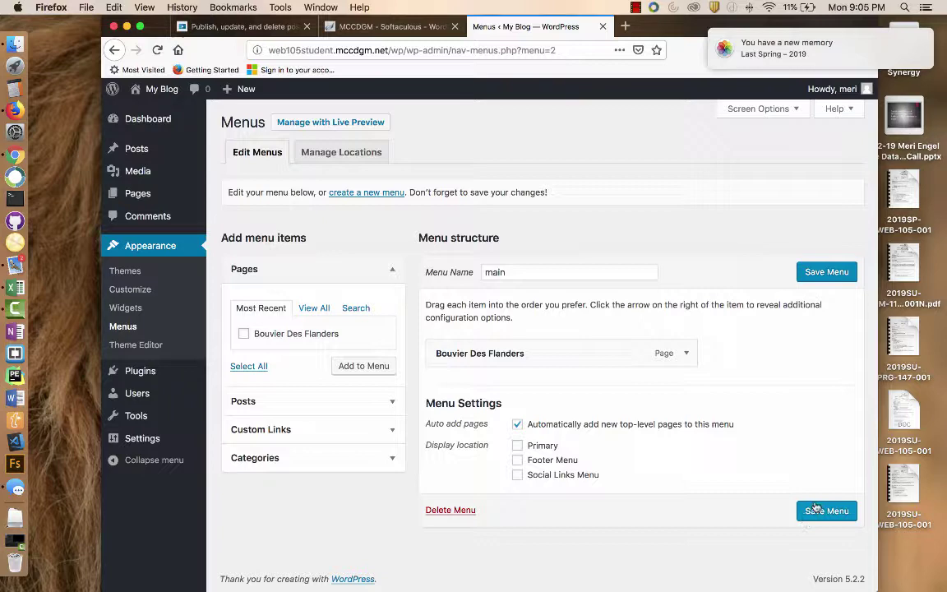
{"action": "left_click", "coordinate": [815, 509]}
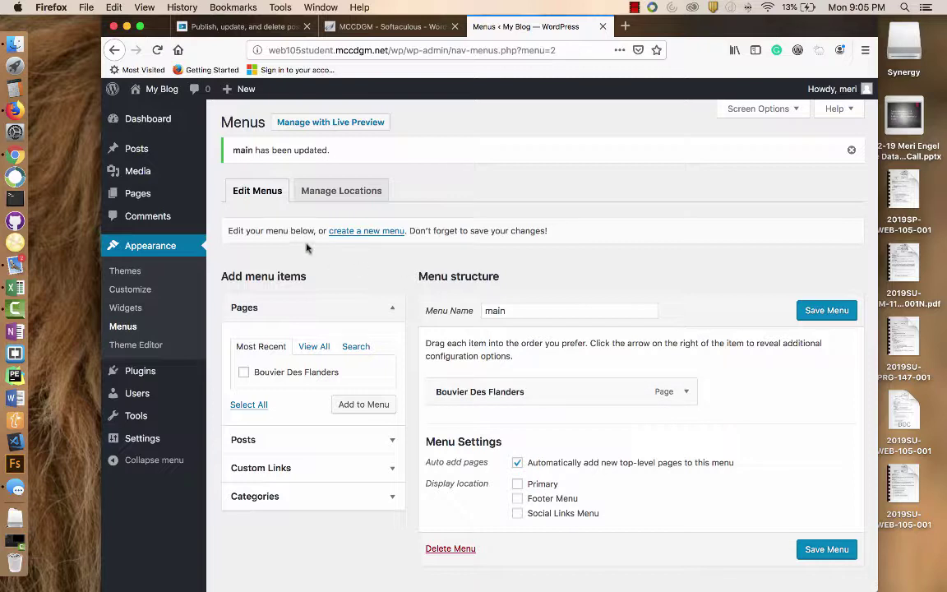
{"action": "left_click", "coordinate": [158, 197]}
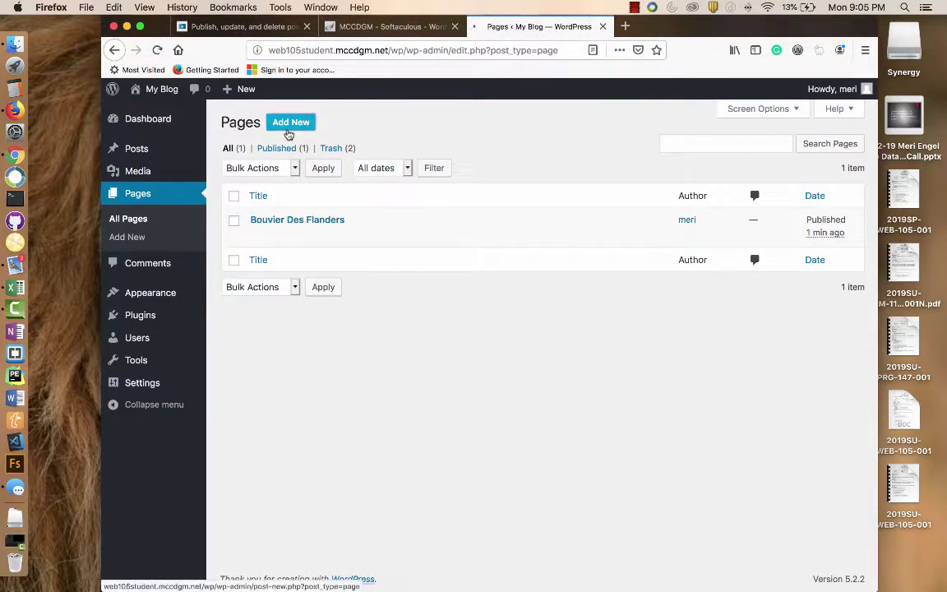
- Publish a new empty page titled 'Ollie-Bear', then go to the blog's front page
{"action": "left_click", "coordinate": [288, 132]}
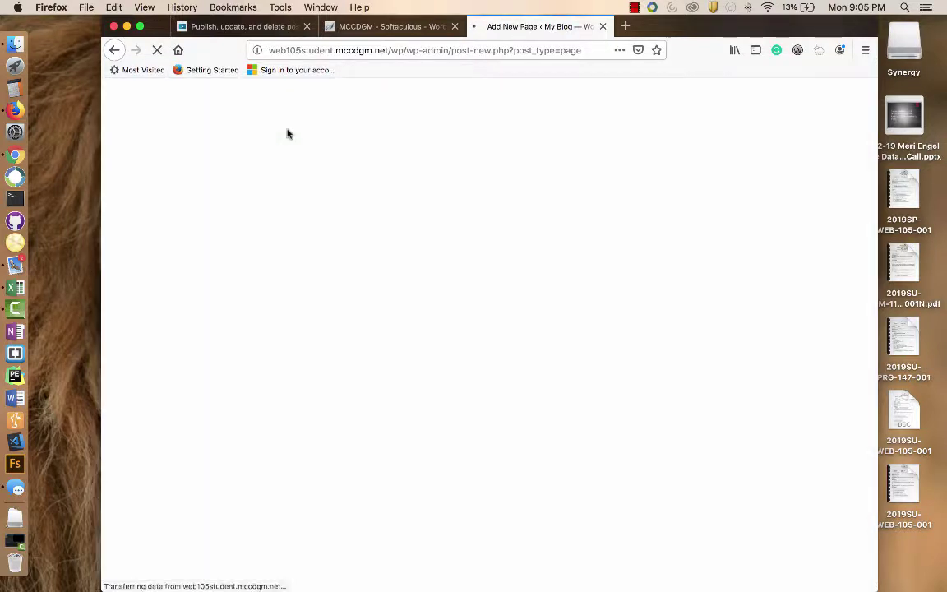
{"action": "mouse_move", "coordinate": [300, 265]}
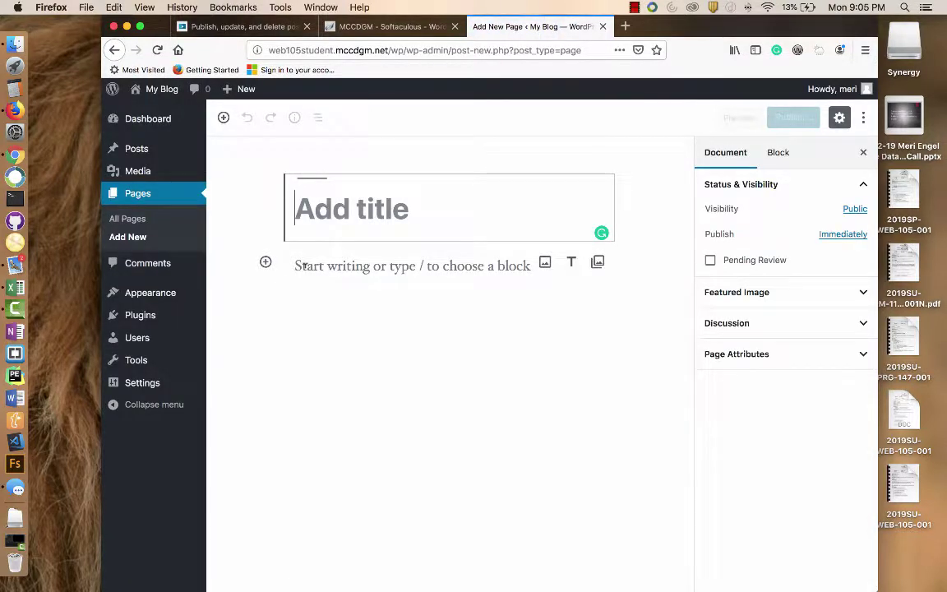
{"action": "type", "text": "Ollie-"}
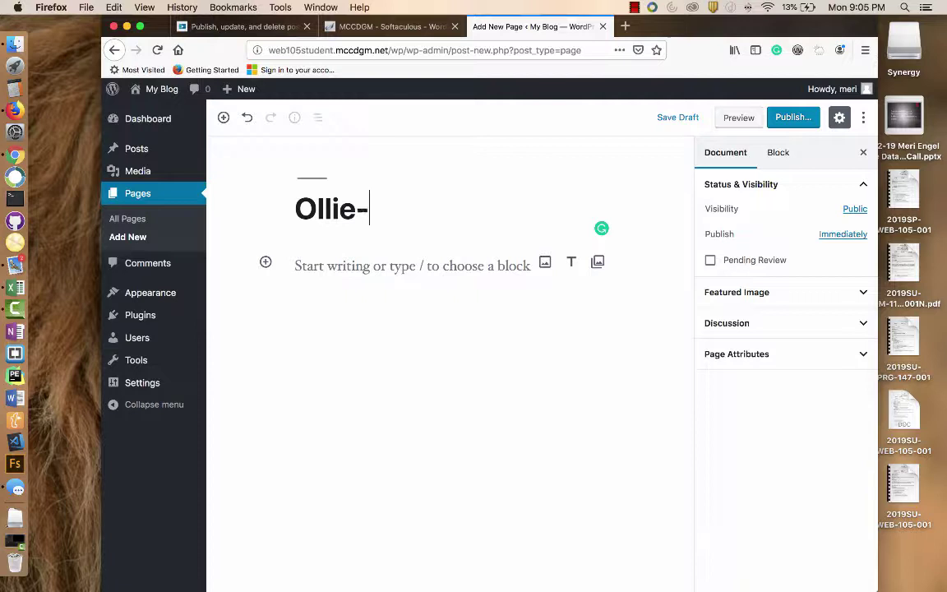
{"action": "type", "text": "Bear"}
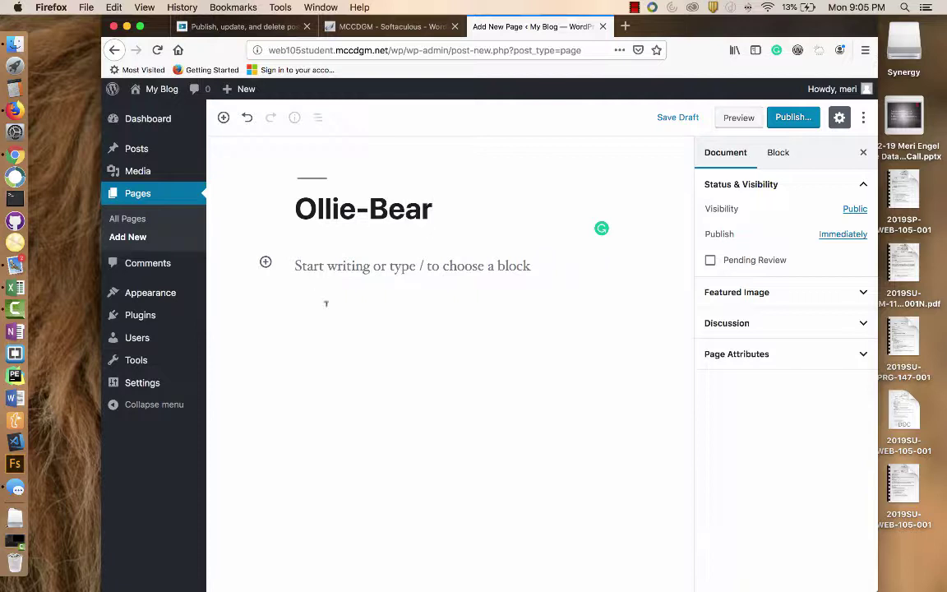
{"action": "key", "text": "Return"}
{"action": "left_click", "coordinate": [789, 118]}
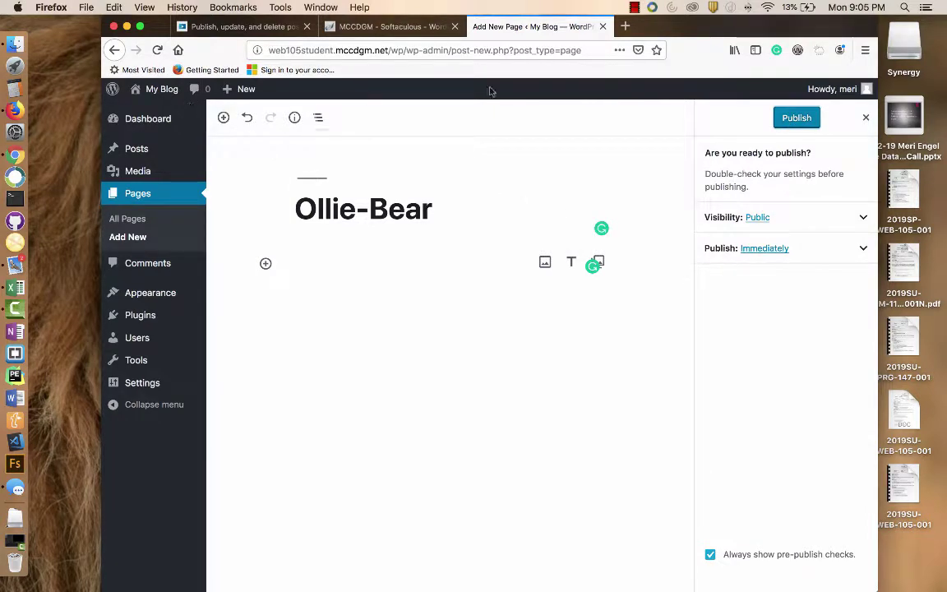
{"action": "left_click", "coordinate": [787, 116]}
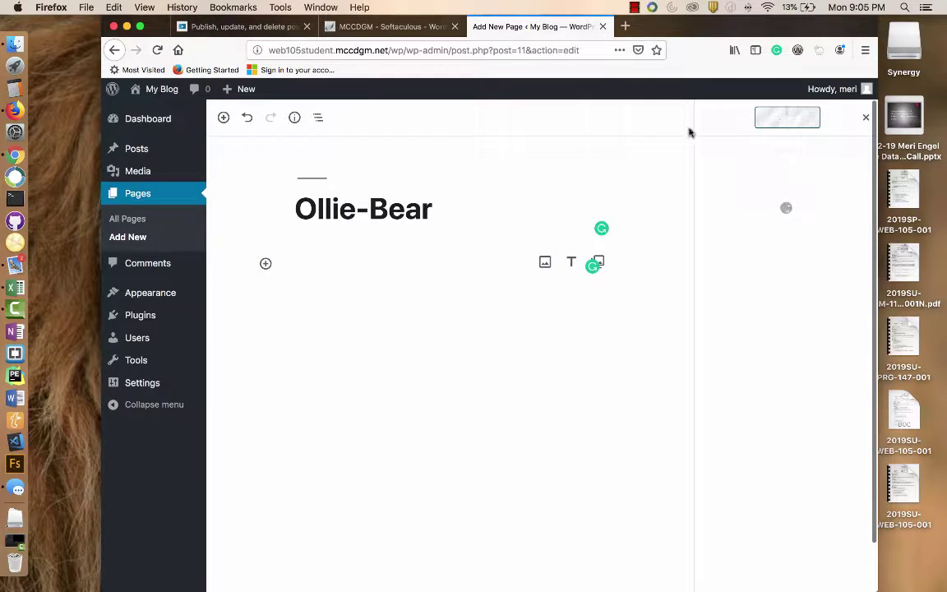
{"action": "left_click", "coordinate": [165, 98]}
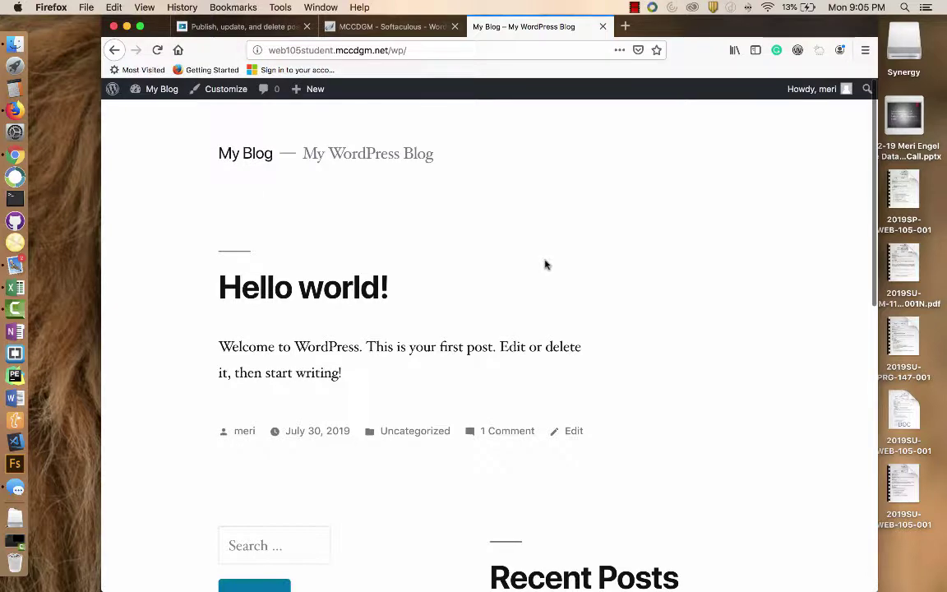
- Scroll through the front page, then go back to the Dashboard showing 1 Post and 2 Pages
{"action": "scroll", "coordinate": [545, 264], "scroll_direction": "down", "scroll_amount": 10}
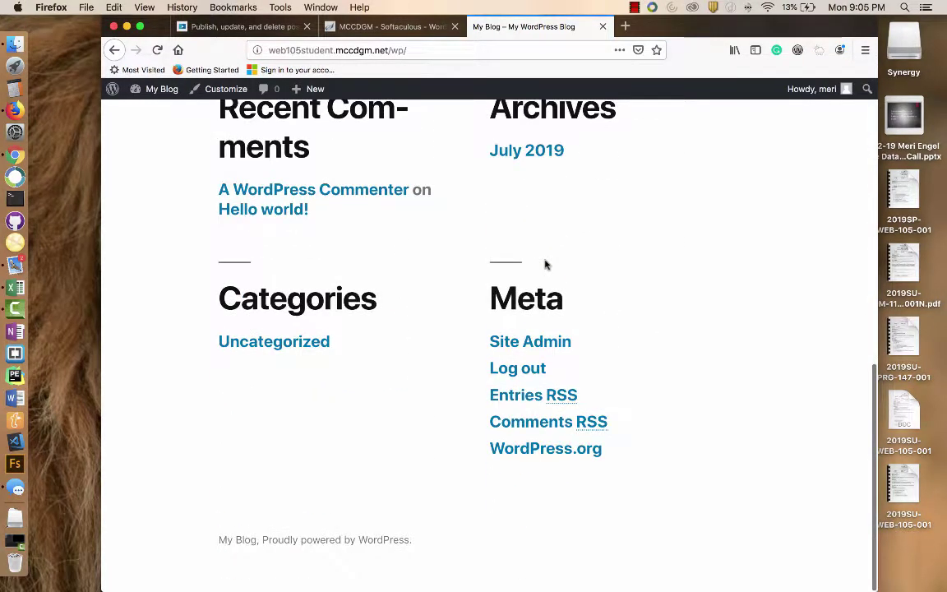
{"action": "scroll", "coordinate": [545, 264], "scroll_direction": "up", "scroll_amount": 10}
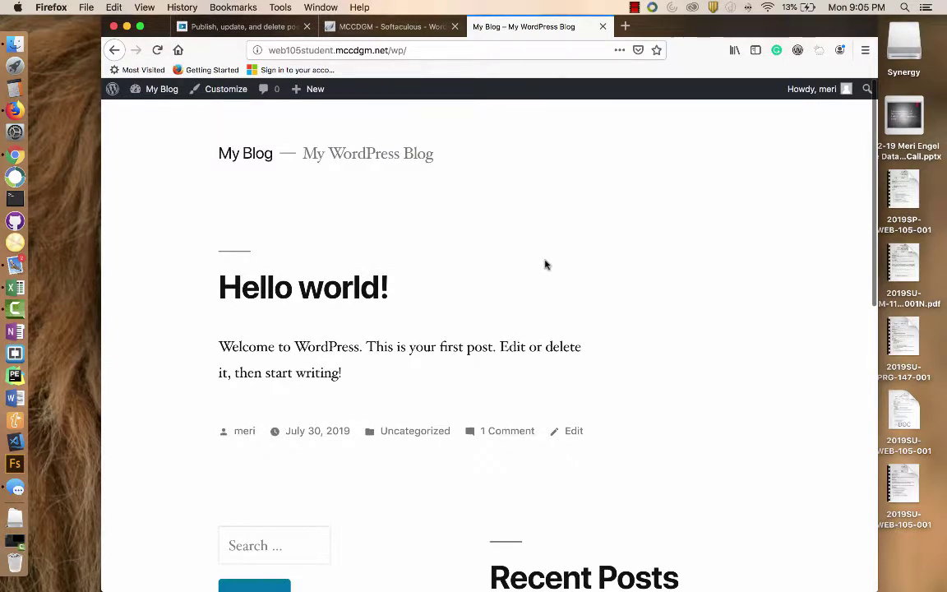
{"action": "scroll", "coordinate": [545, 264], "scroll_direction": "down", "scroll_amount": 10}
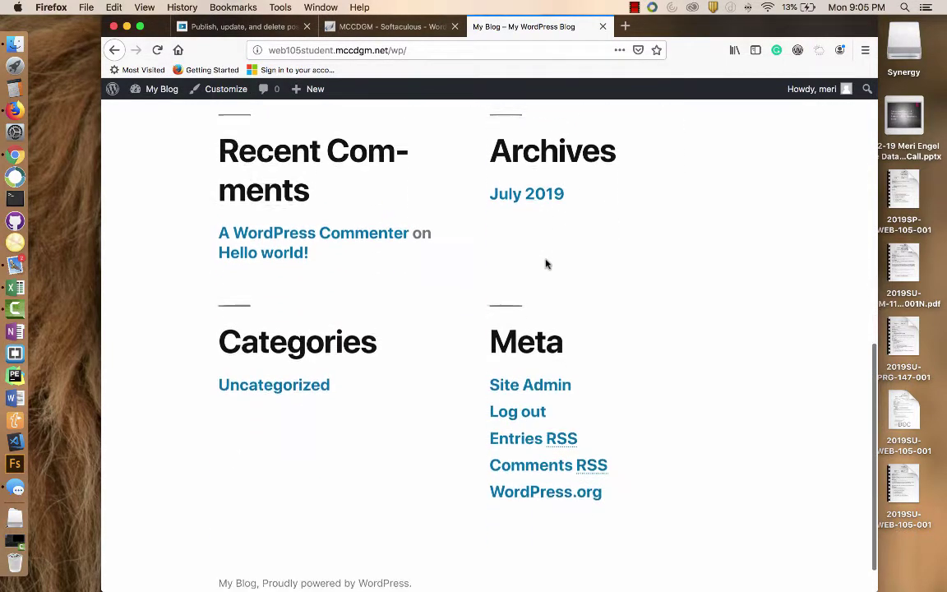
{"action": "scroll", "coordinate": [545, 264], "scroll_direction": "down", "scroll_amount": 1}
{"action": "scroll", "coordinate": [545, 264], "scroll_direction": "up", "scroll_amount": 10}
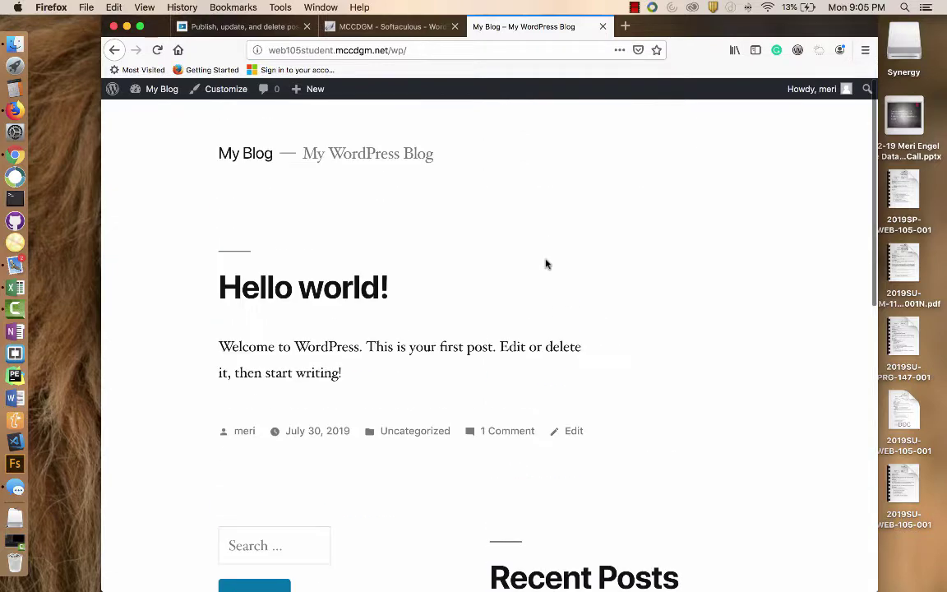
{"action": "mouse_move", "coordinate": [156, 89]}
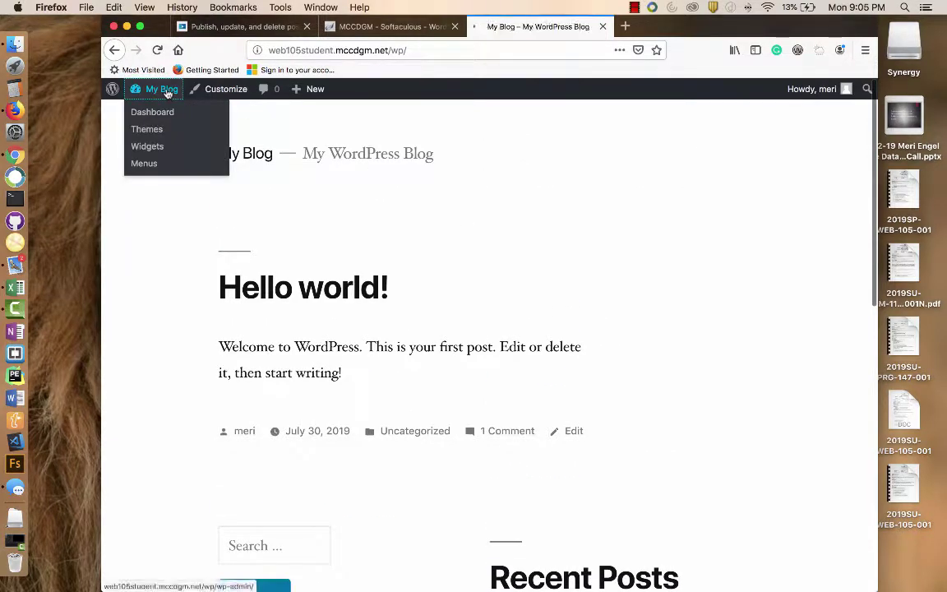
{"action": "left_click", "coordinate": [161, 113]}
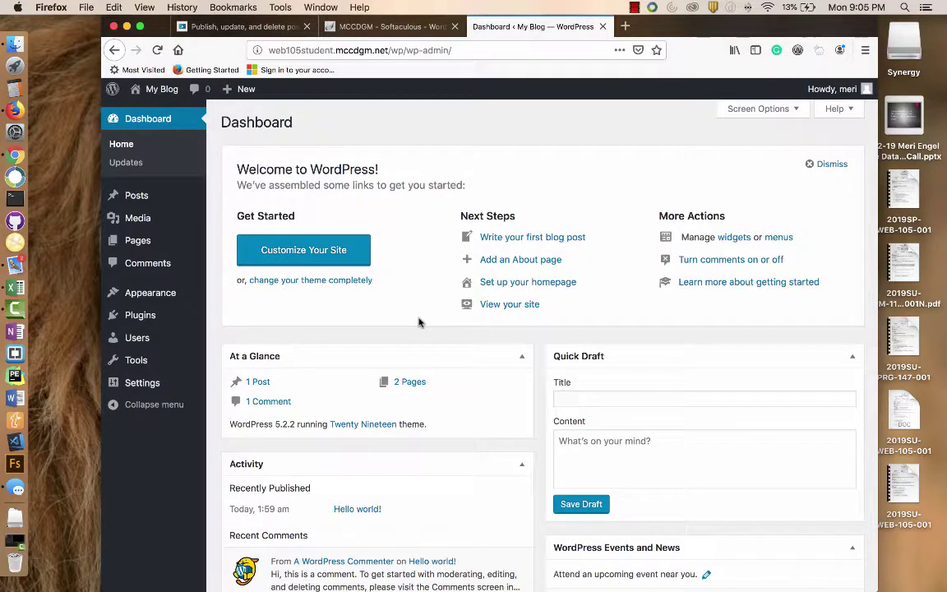
- Save menu 'main' with Bouvier Des Flanders and Ollie-Bear in the Primary and Footer locations
{"action": "left_click", "coordinate": [779, 238]}
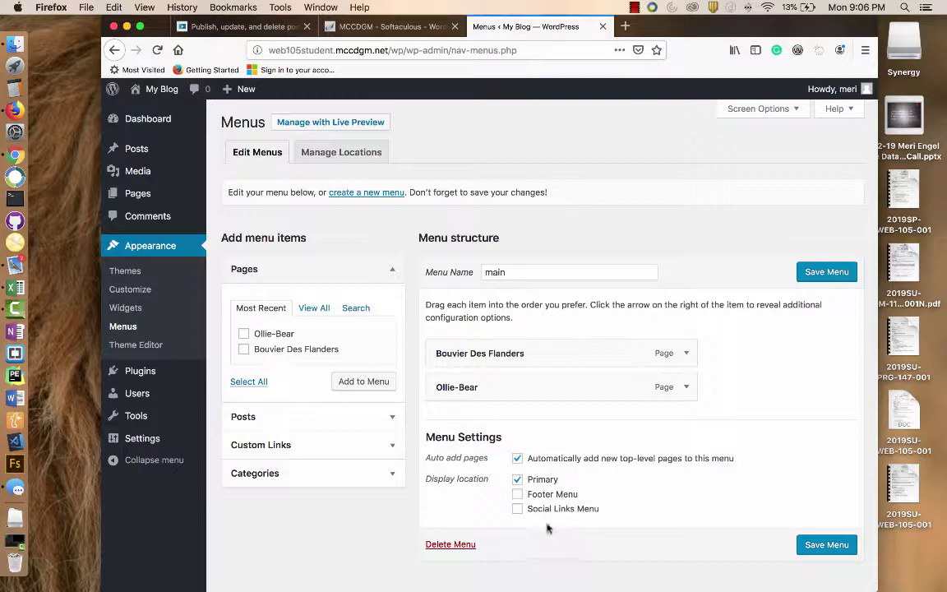
{"action": "left_click", "coordinate": [833, 544]}
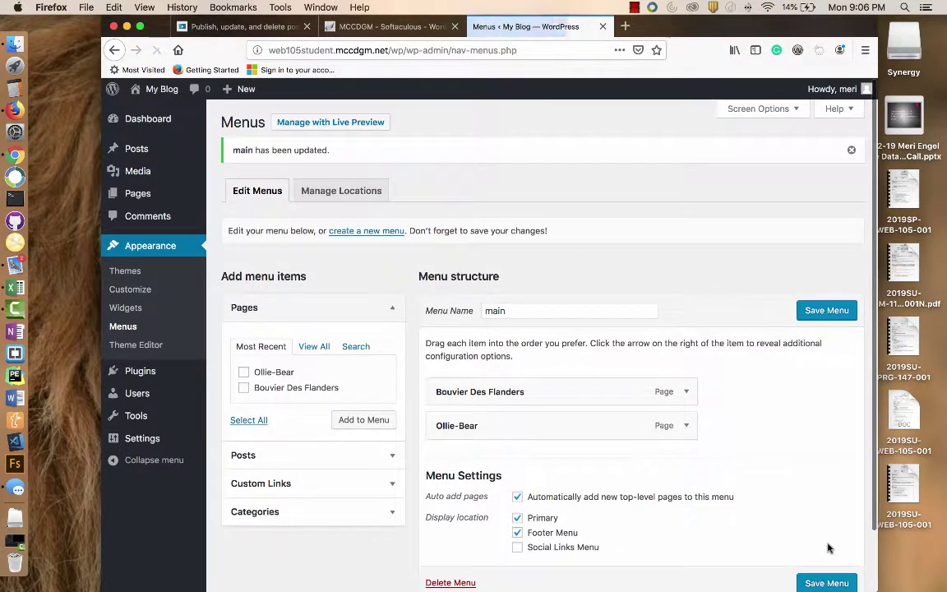
{"action": "mouse_move", "coordinate": [173, 94]}
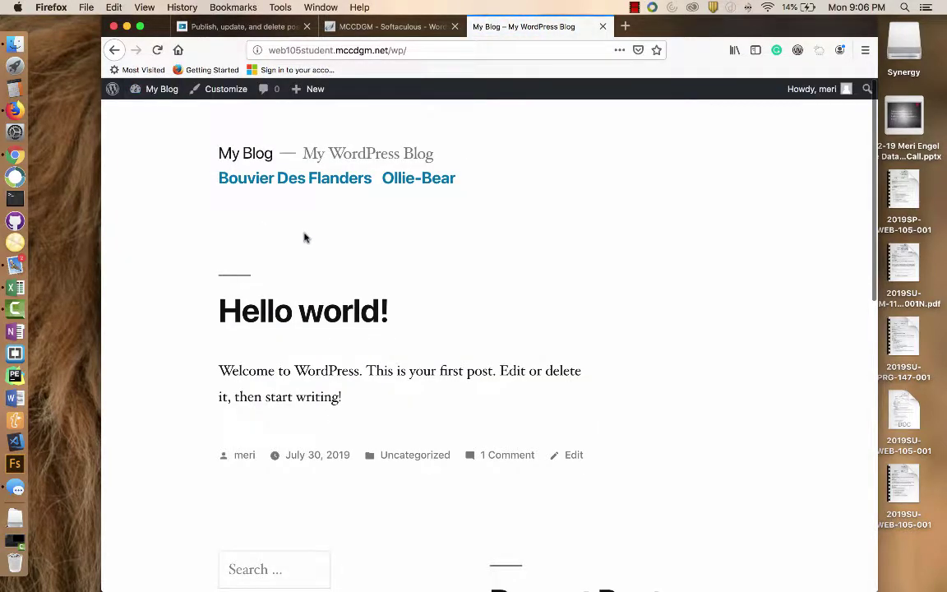
- Scroll the live blog to confirm the Bouvier Des Flanders and Ollie-Bear footer links, then return to the Dashboard
{"action": "scroll", "coordinate": [304, 238], "scroll_direction": "down", "scroll_amount": 10}
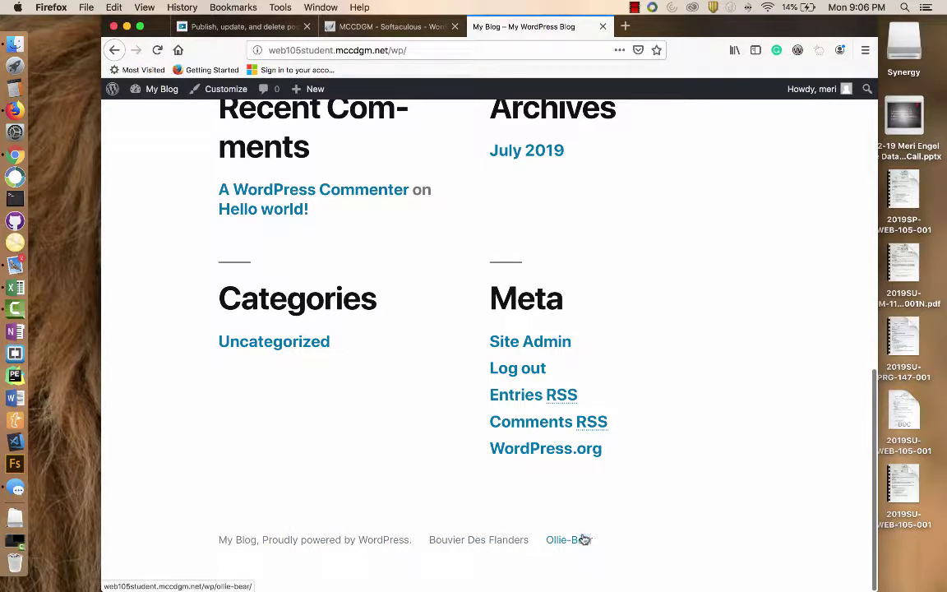
{"action": "scroll", "coordinate": [584, 541], "scroll_direction": "up", "scroll_amount": 3}
{"action": "scroll", "coordinate": [583, 537], "scroll_direction": "up", "scroll_amount": 2}
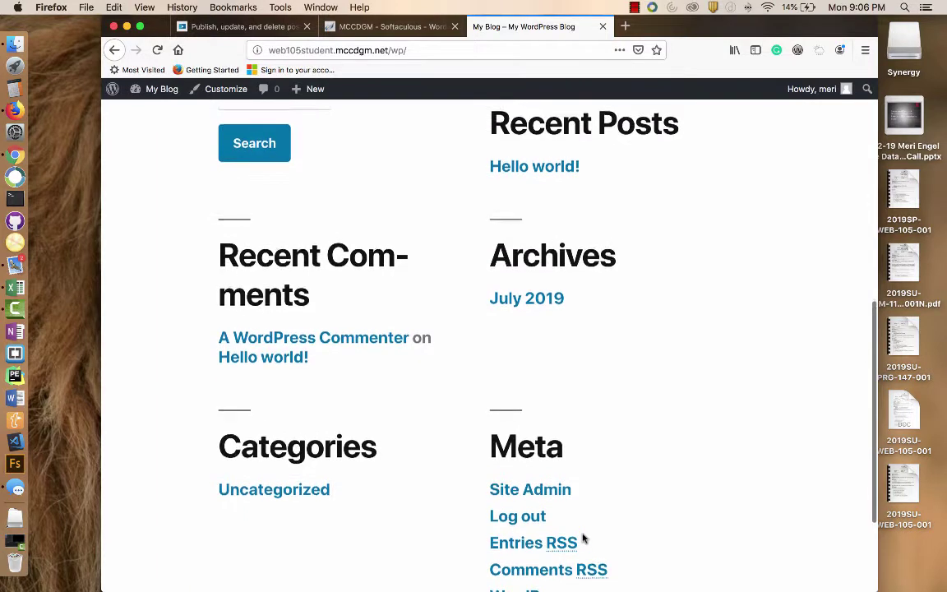
{"action": "scroll", "coordinate": [583, 537], "scroll_direction": "up", "scroll_amount": 8}
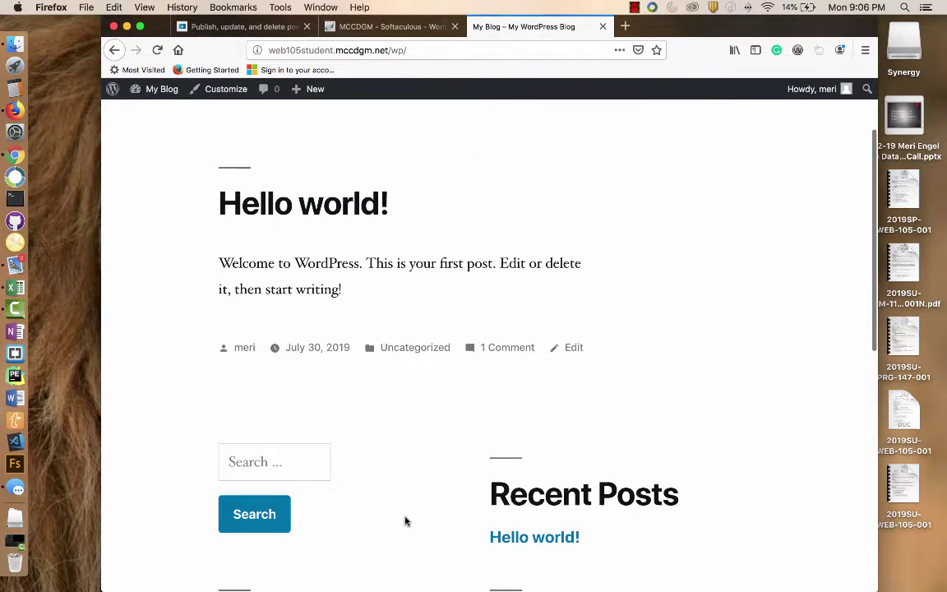
{"action": "scroll", "coordinate": [406, 520], "scroll_direction": "up", "scroll_amount": 3}
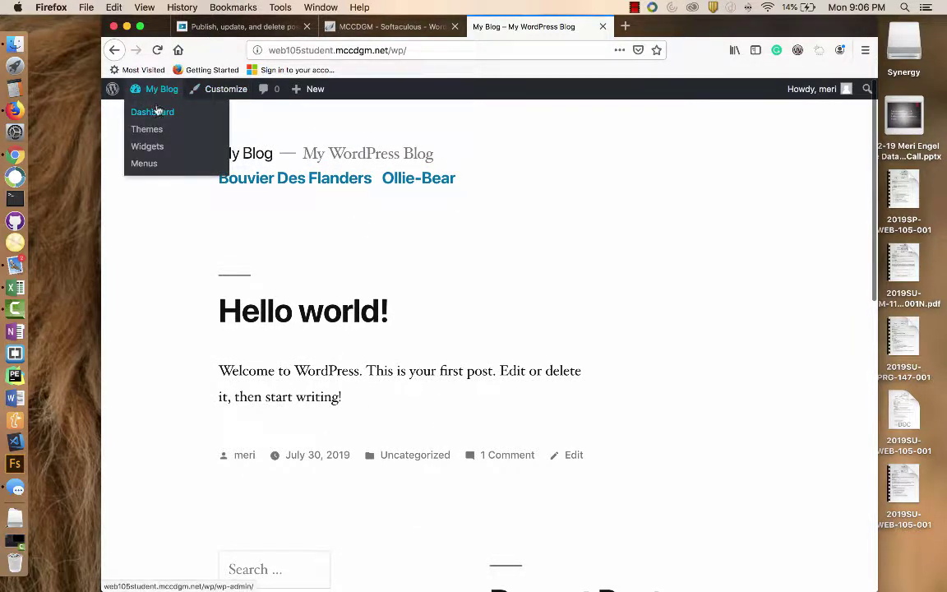
{"action": "left_click", "coordinate": [158, 110]}
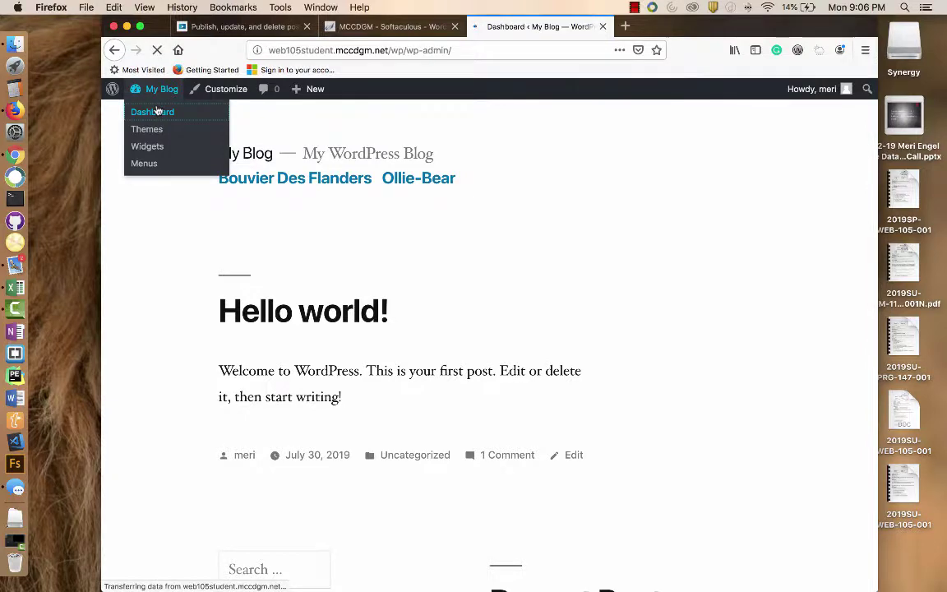
- From All Posts, bulk-move the Hello world! post to the Trash, then begin a blank new post
{"action": "mouse_move", "coordinate": [148, 313]}
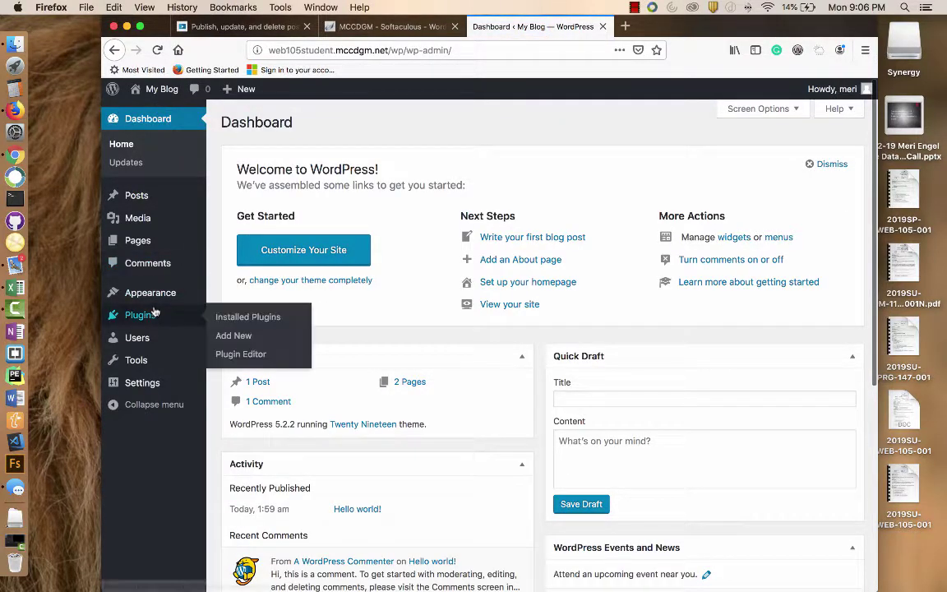
{"action": "left_click", "coordinate": [143, 195]}
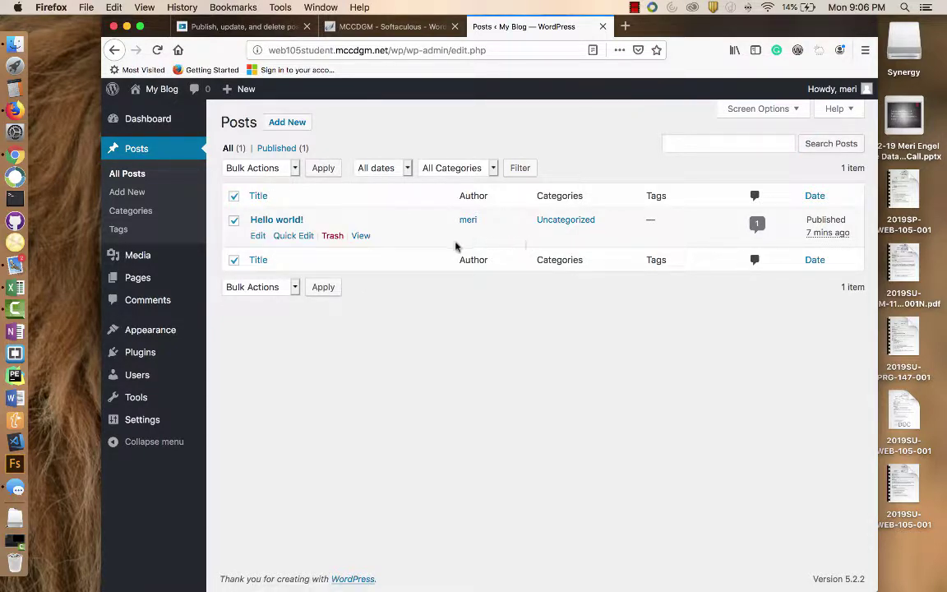
{"action": "left_click", "coordinate": [289, 286]}
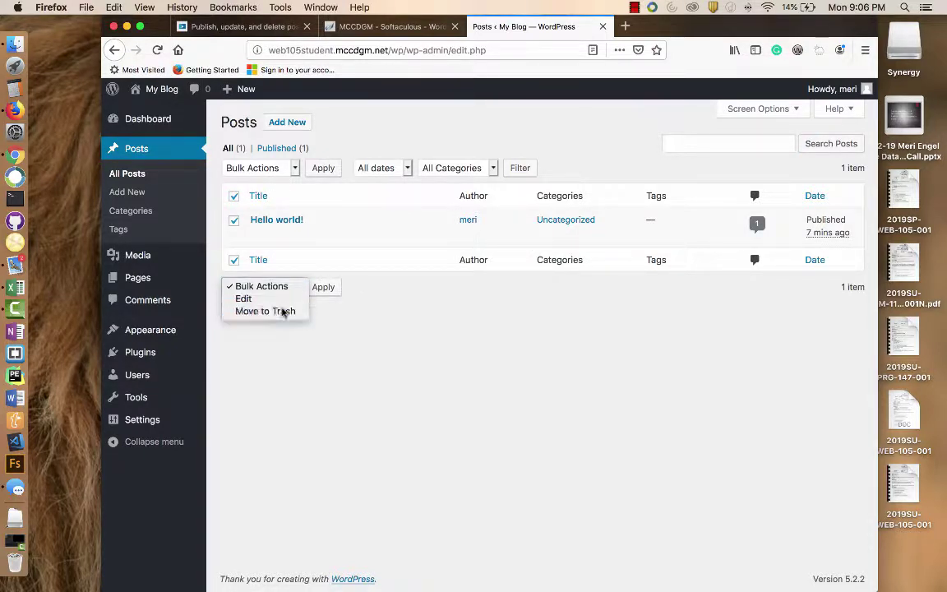
{"action": "left_click", "coordinate": [283, 310]}
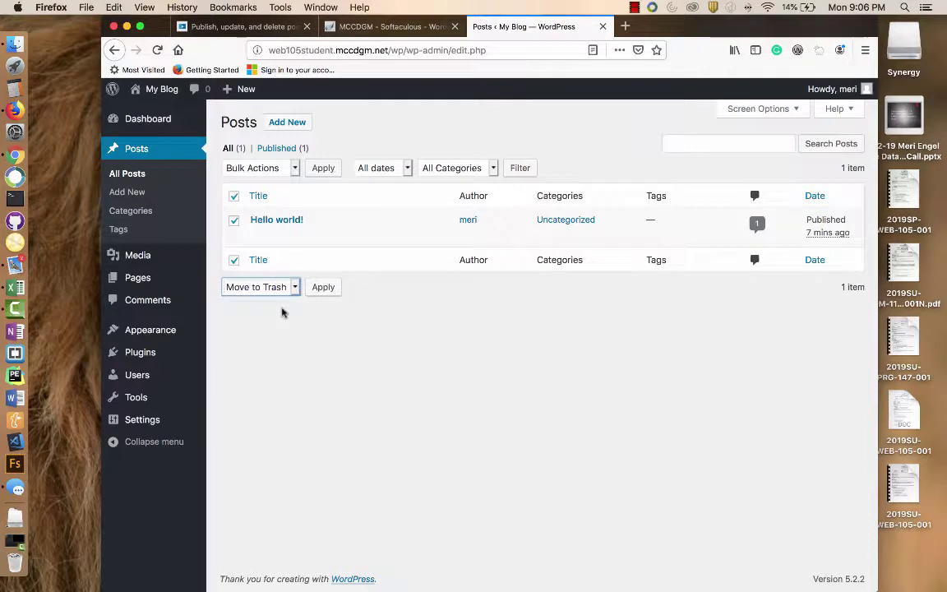
{"action": "left_click", "coordinate": [323, 287]}
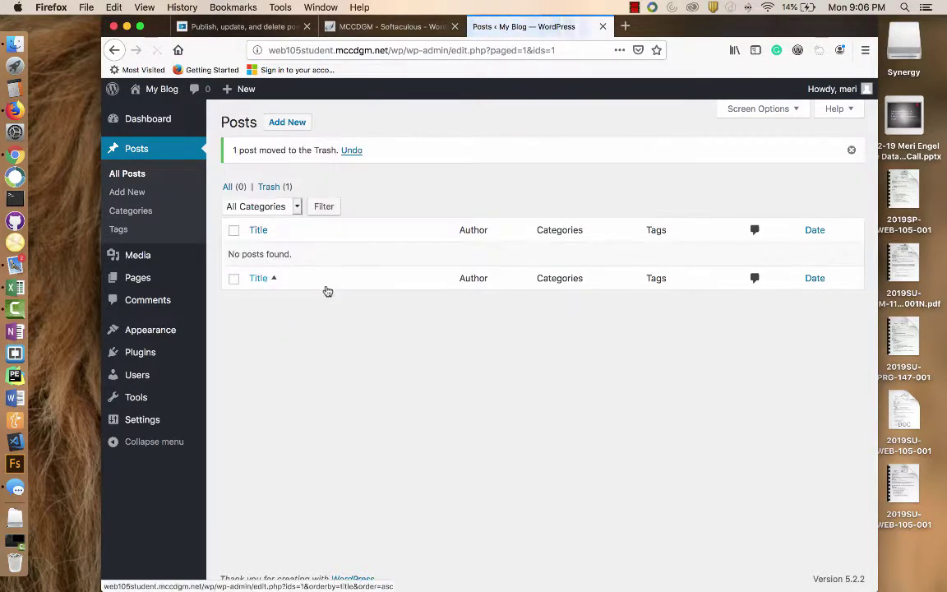
{"action": "left_click", "coordinate": [297, 122]}
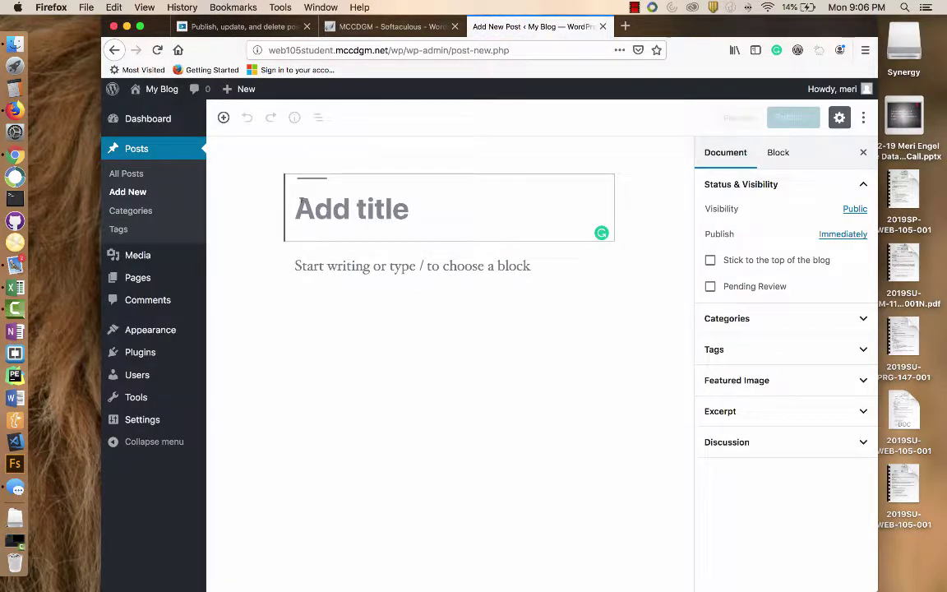
- Give the post a 'first post' title with the author's name, and add an Image block with a photo uploaded from Documents
{"action": "type", "text": "Meri"}
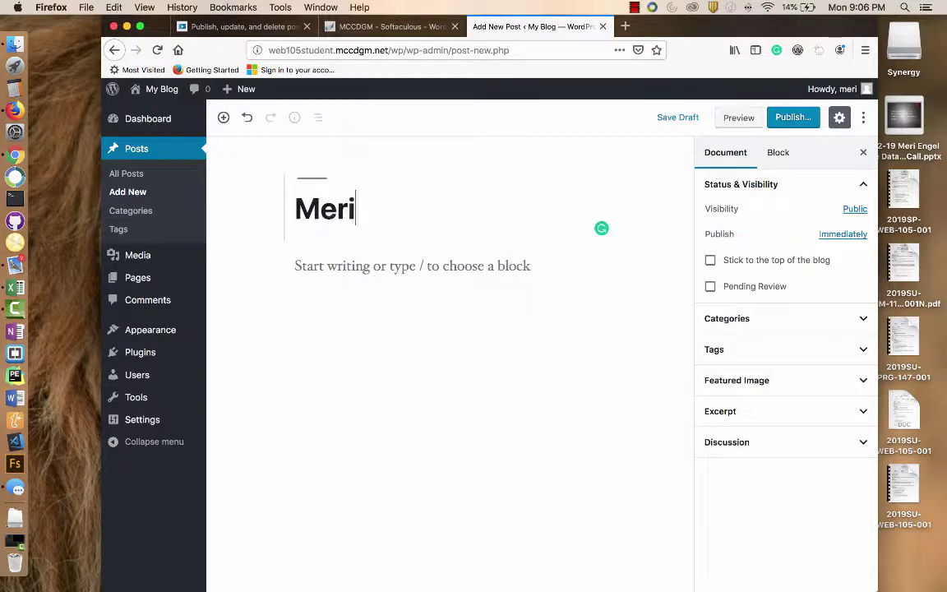
{"action": "type", "text": "'s first post"}
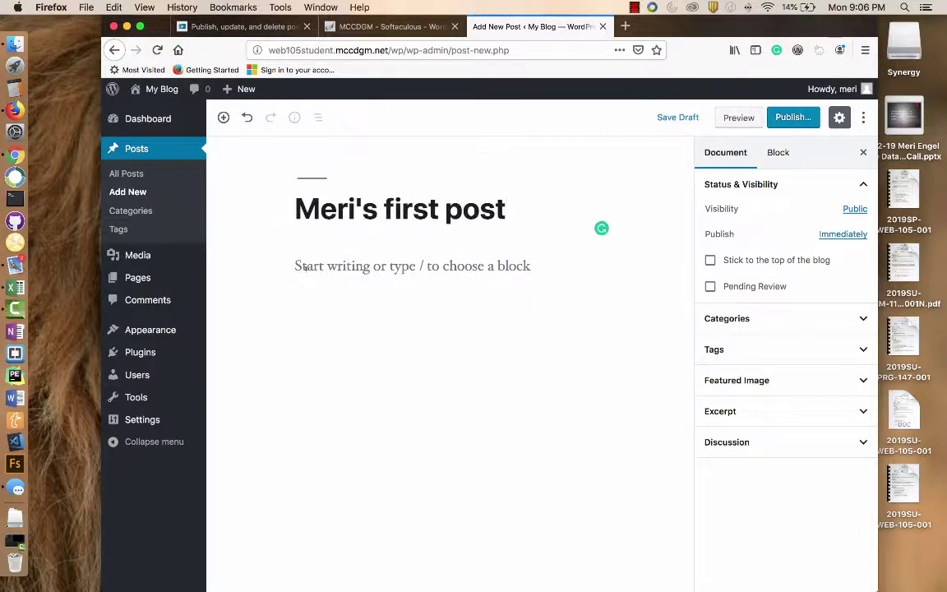
{"action": "left_click", "coordinate": [326, 274]}
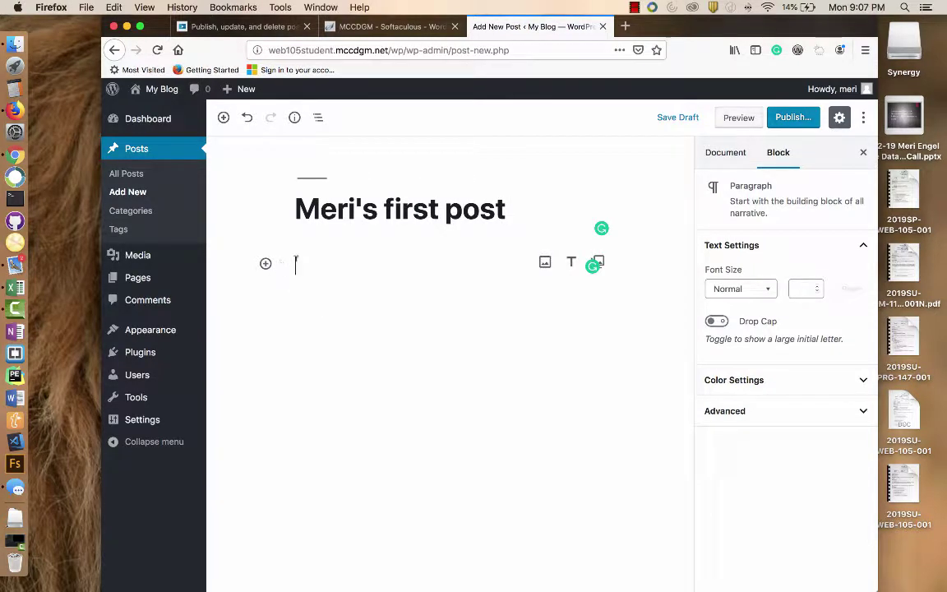
{"action": "left_click", "coordinate": [545, 261]}
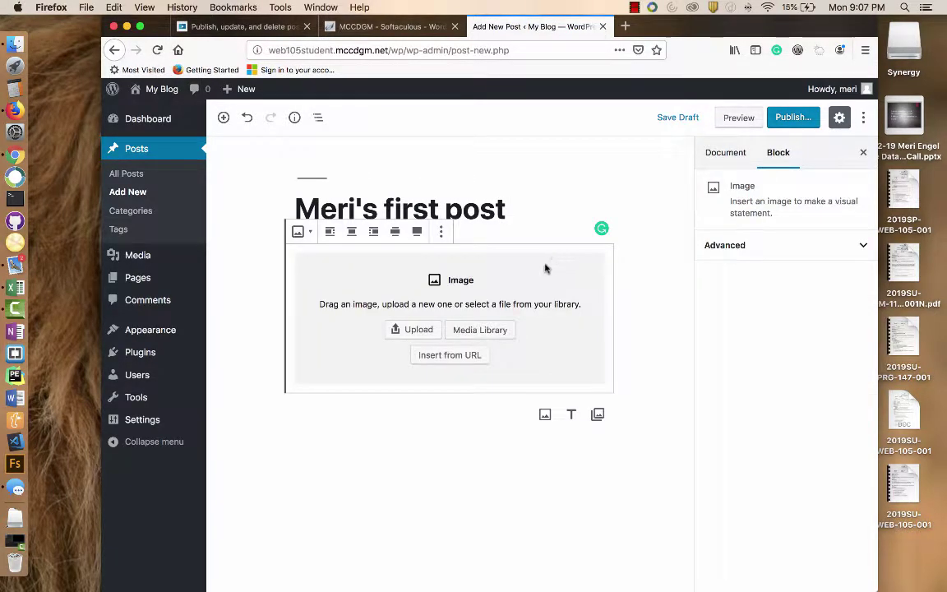
{"action": "left_click", "coordinate": [420, 329]}
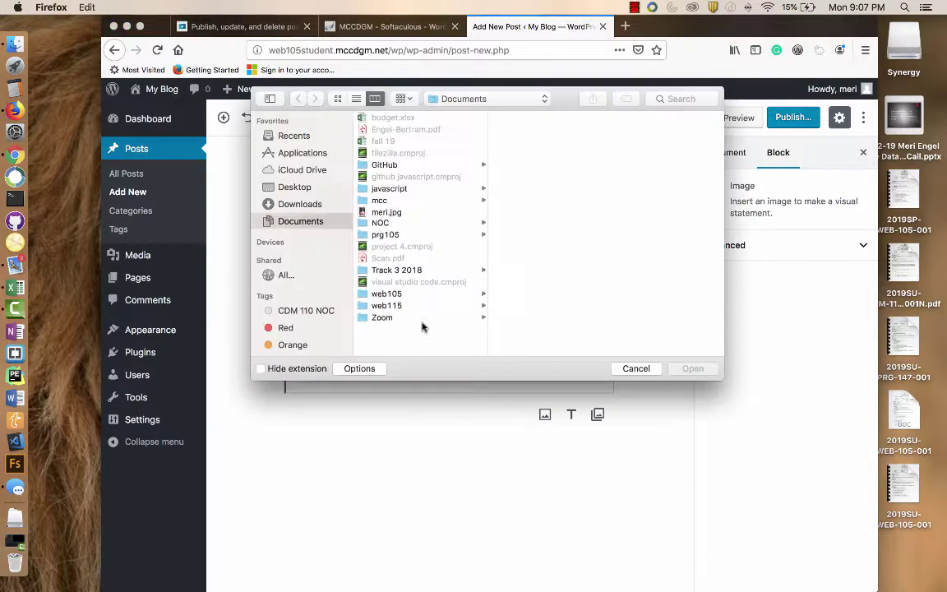
{"action": "left_click", "coordinate": [395, 213]}
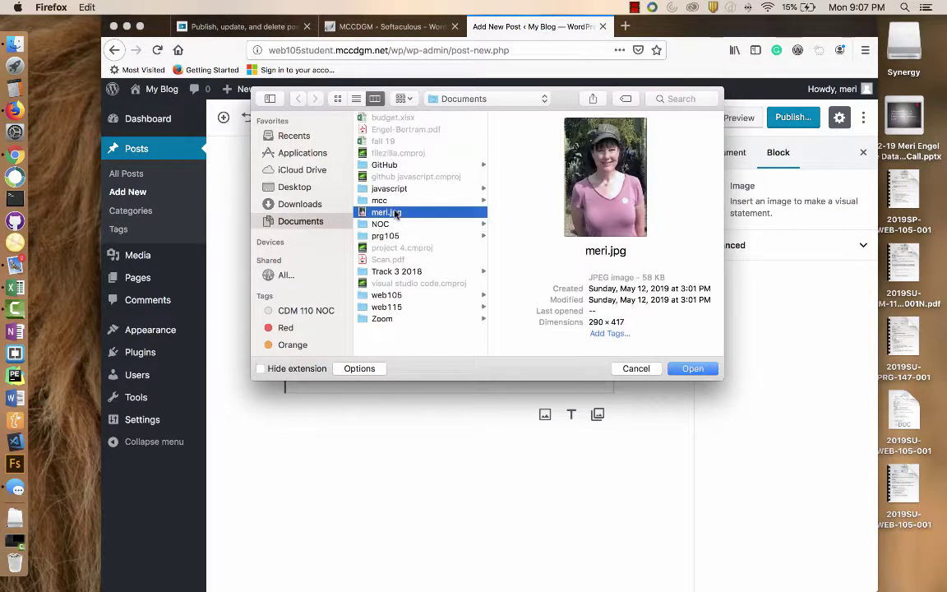
{"action": "left_click", "coordinate": [693, 368]}
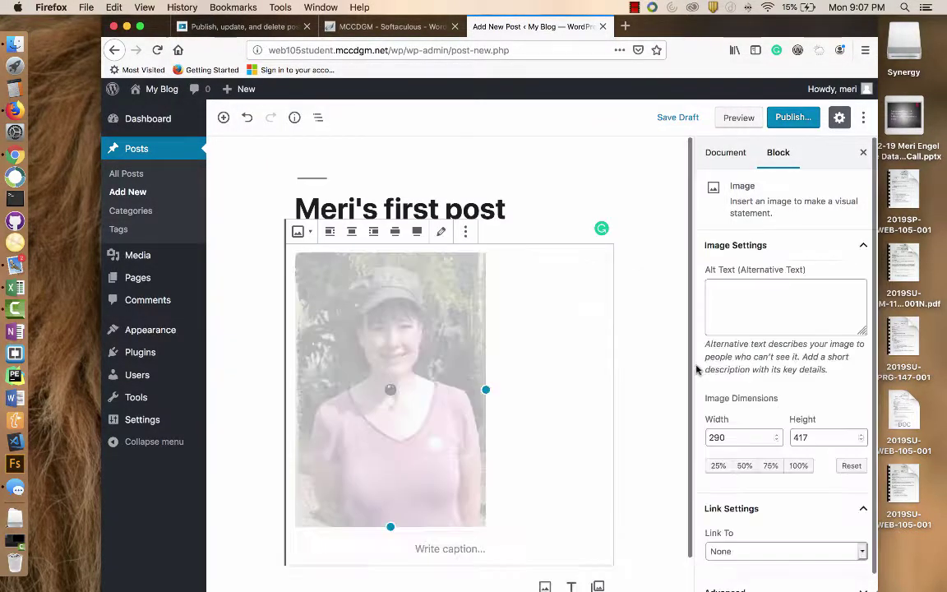
- Caption the photo with the author's full name and publish the post
{"action": "left_click", "coordinate": [458, 545]}
{"action": "type", "text": "Meri Engel"}
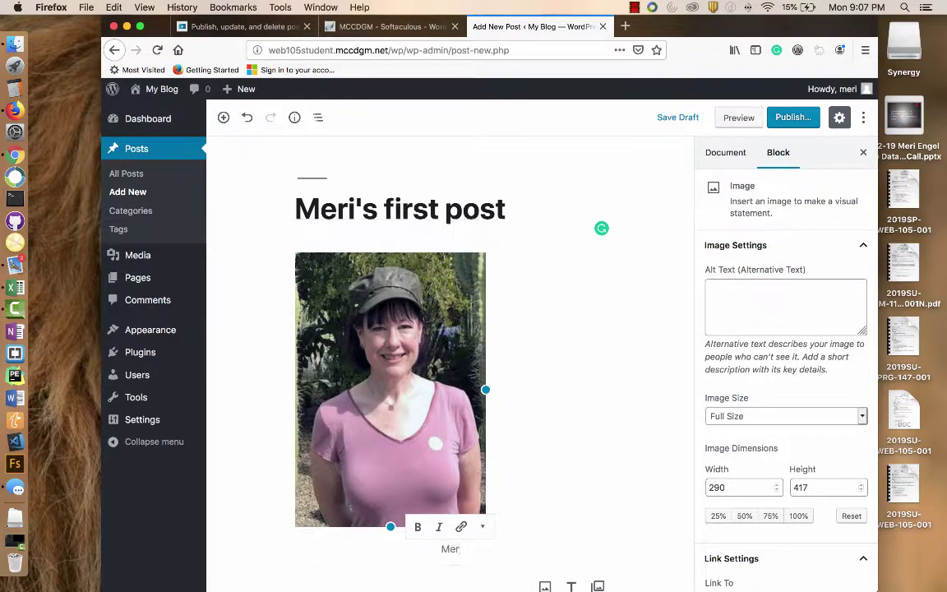
{"action": "left_click", "coordinate": [649, 449]}
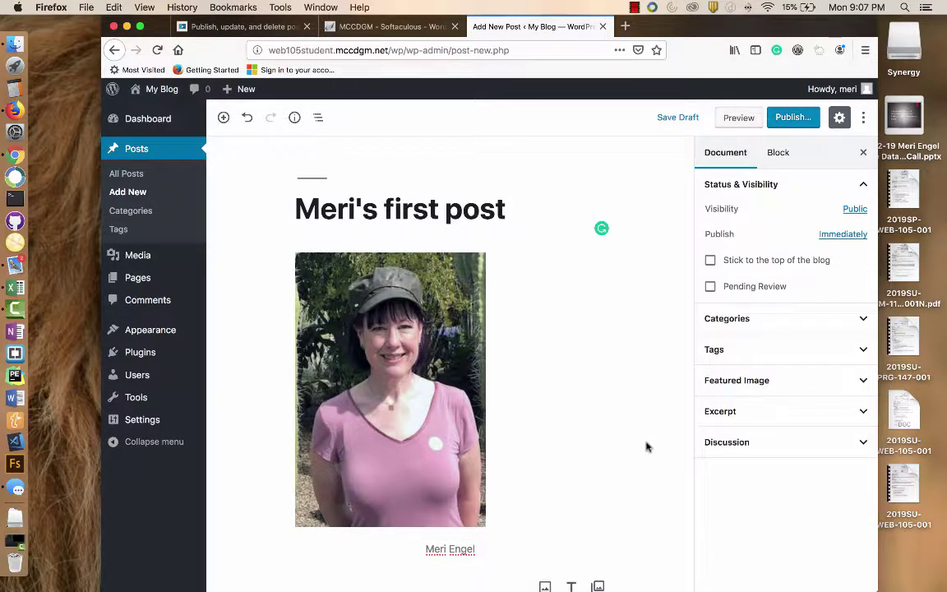
{"action": "left_click", "coordinate": [792, 116]}
{"action": "left_click", "coordinate": [791, 116]}
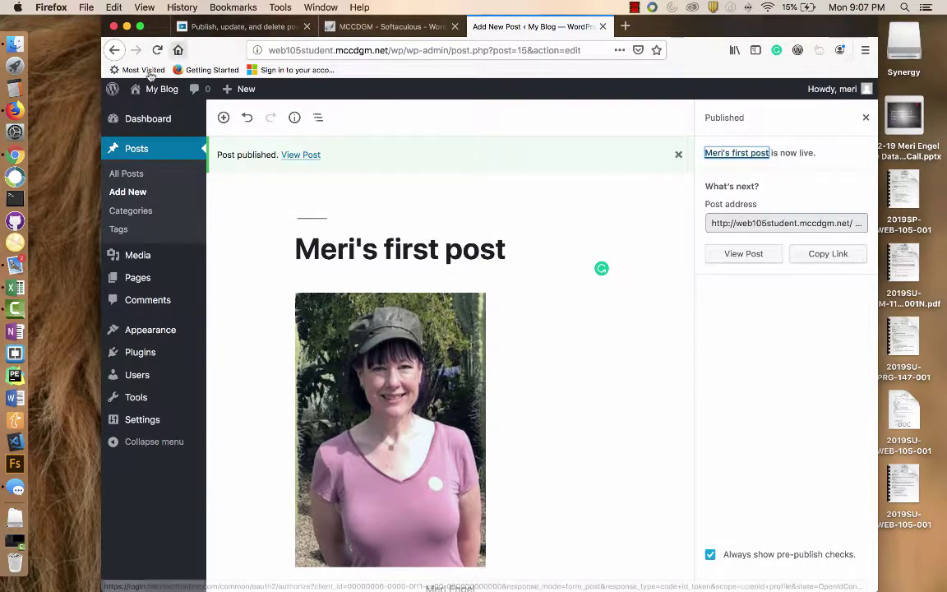
- Open the live blog via My Blog > Visit Site and scroll the front page to view the new photo post
{"action": "mouse_move", "coordinate": [155, 92]}
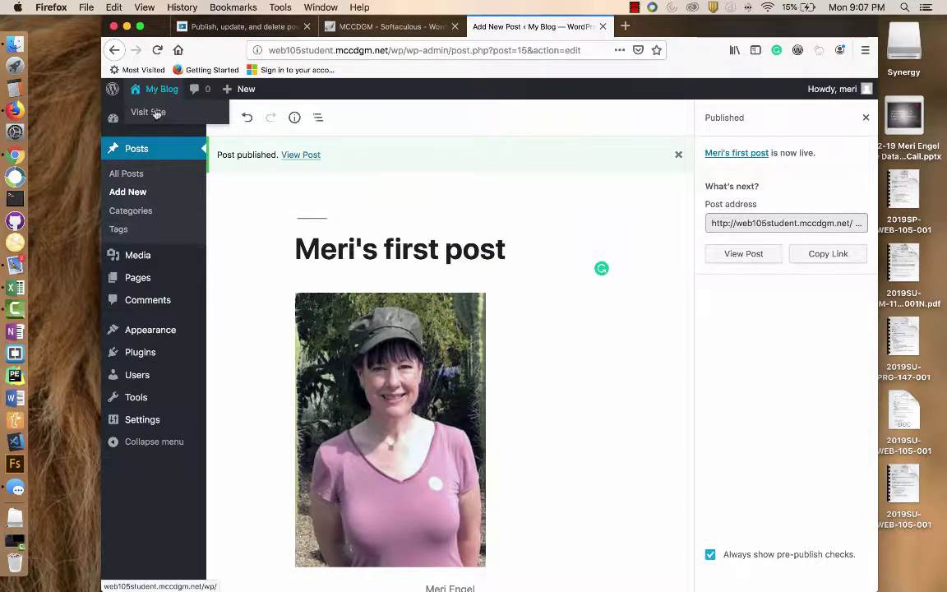
{"action": "left_click", "coordinate": [156, 113]}
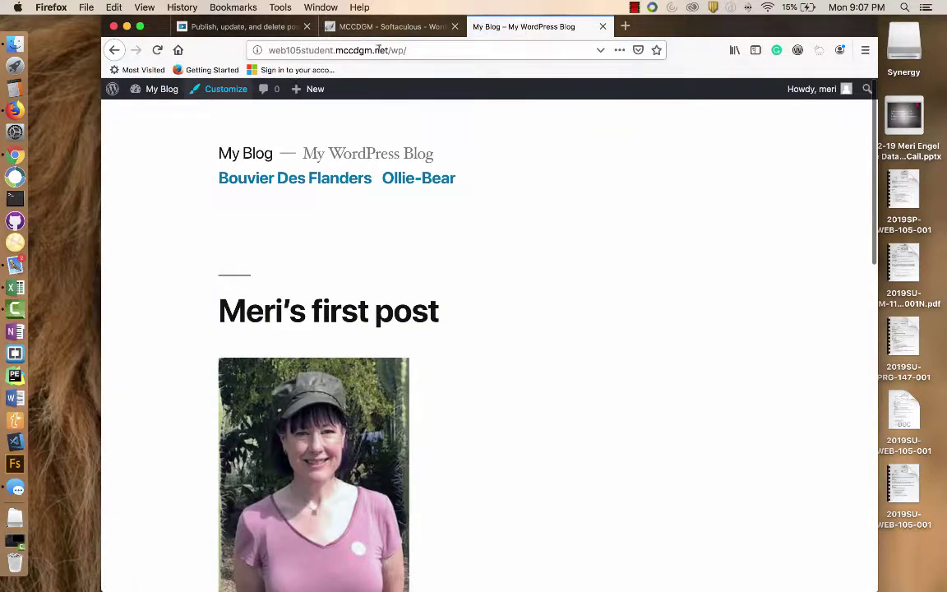
{"action": "left_click", "coordinate": [383, 48]}
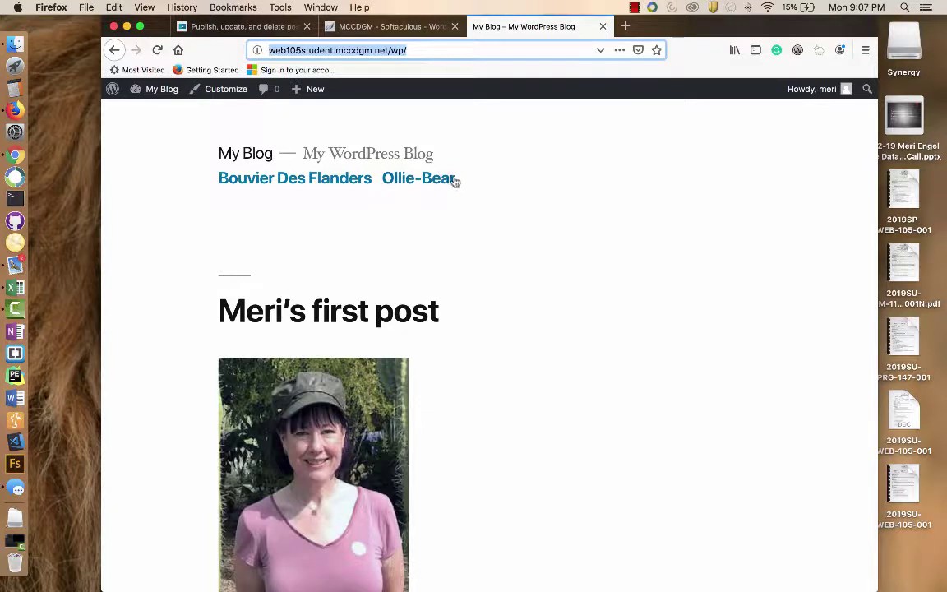
{"action": "scroll", "coordinate": [483, 254], "scroll_direction": "down", "scroll_amount": 15}
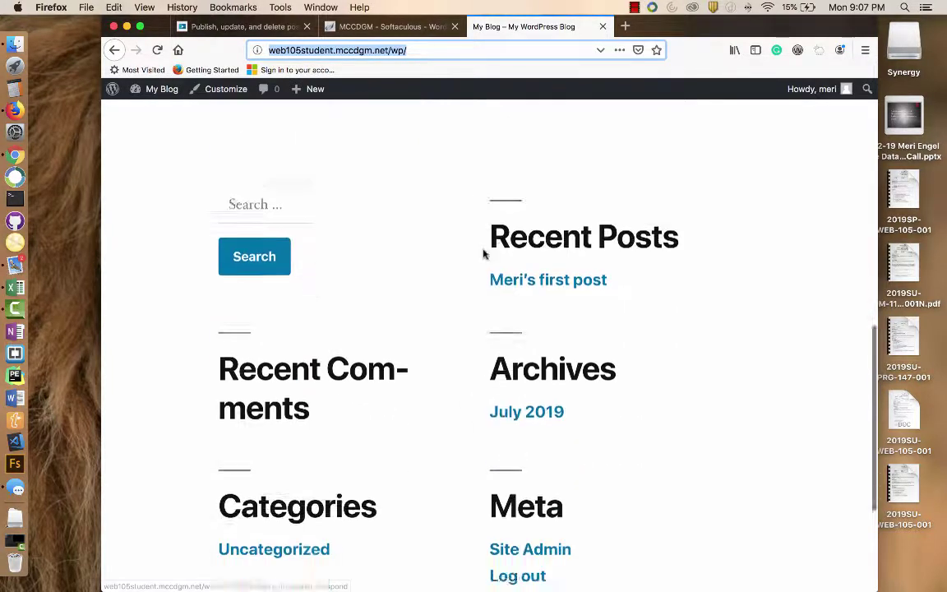
{"action": "scroll", "coordinate": [483, 254], "scroll_direction": "up", "scroll_amount": 10}
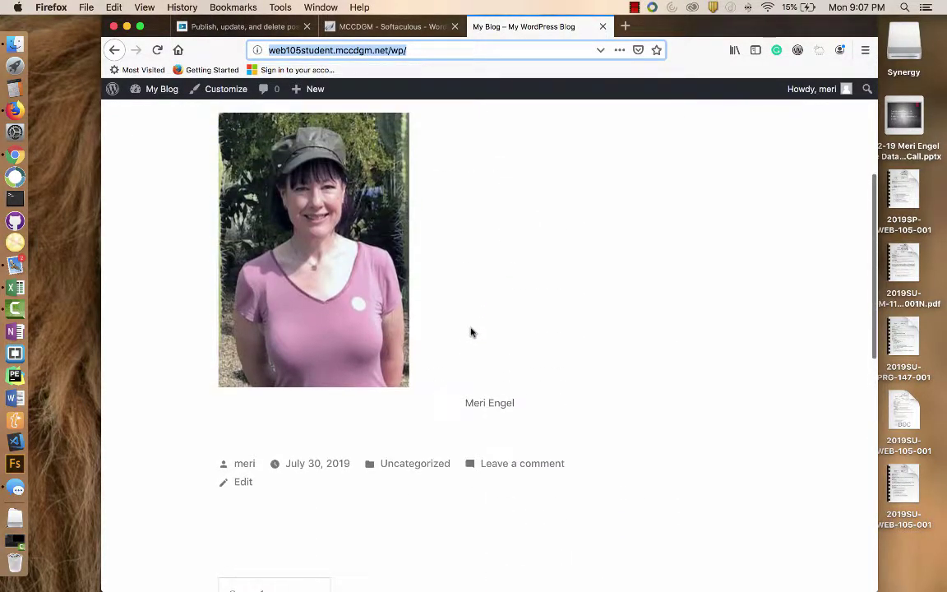